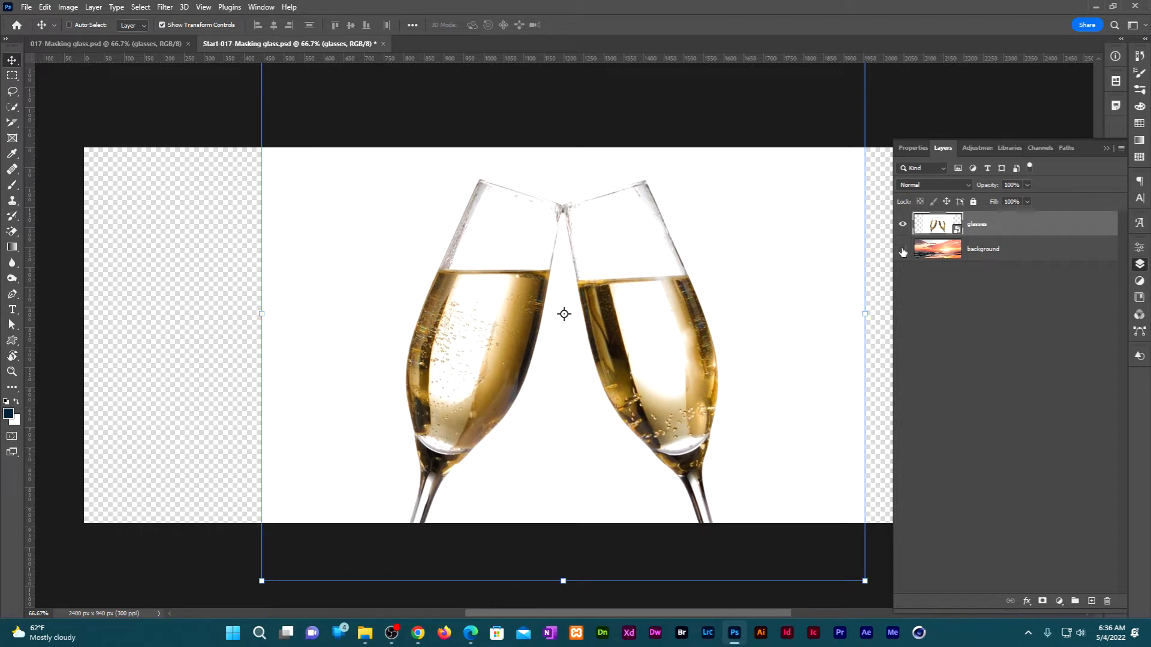
# Show the background layer and examine the glasses layer and the finished composite in 017-Masking glass.psd for reference
pyautogui.click(902, 249)
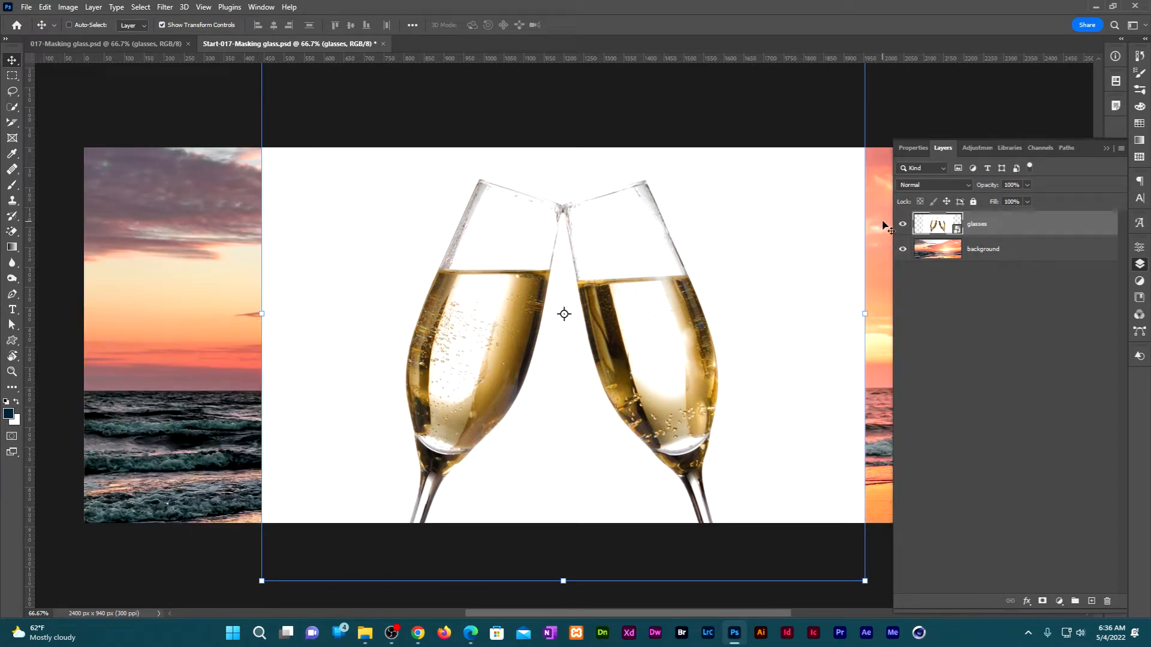
pyautogui.click(903, 223)
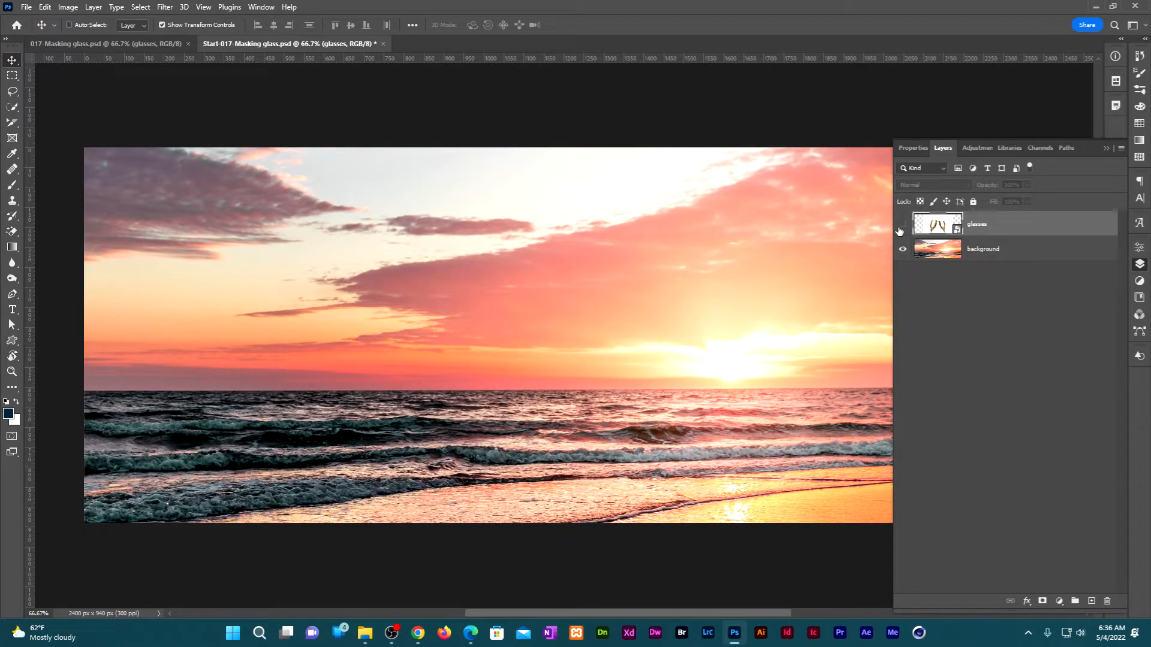
pyautogui.click(903, 225)
pyautogui.click(138, 44)
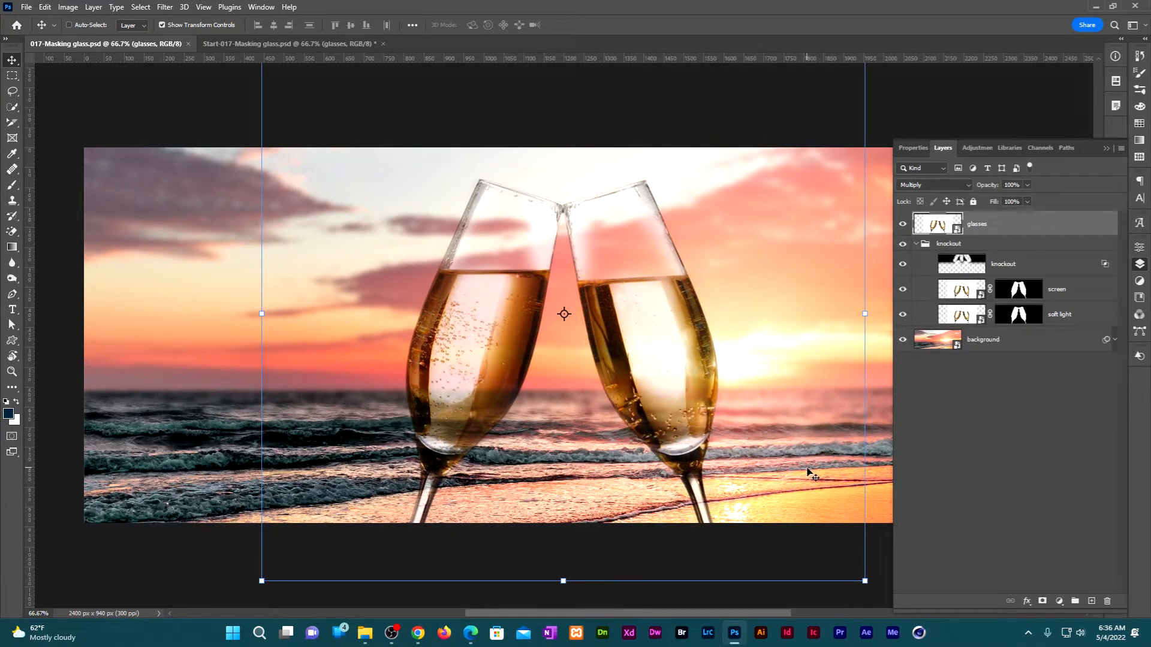
pyautogui.hotkey('ctrl', 'Tab')
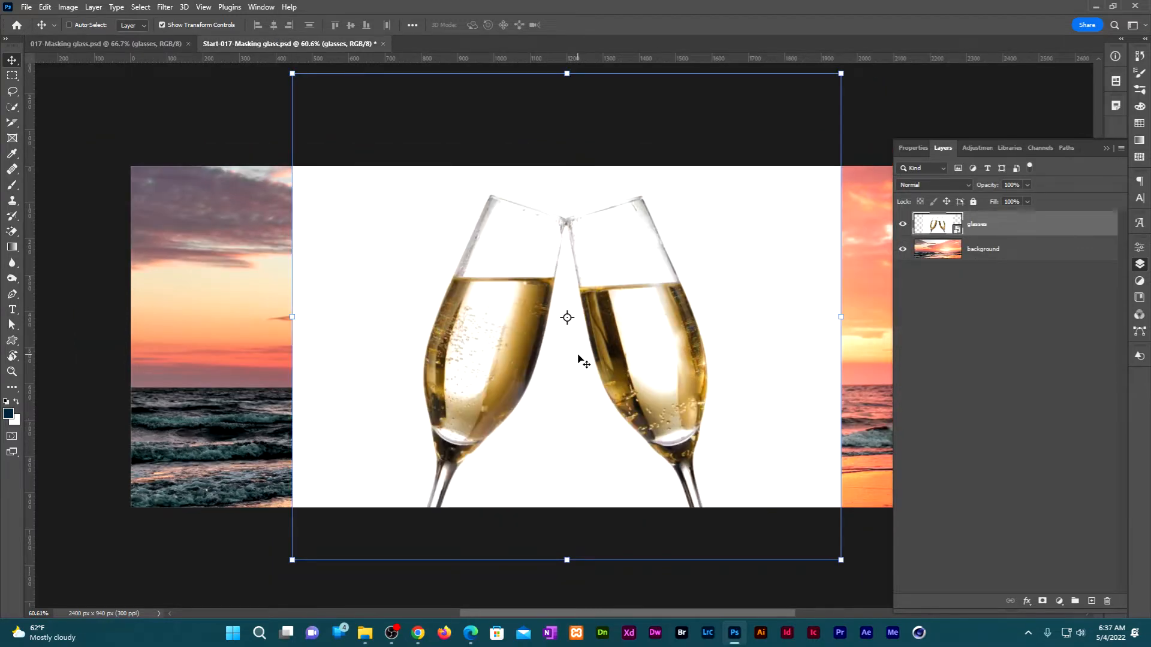
# Try the Overlay blend mode on the glasses layer and return it to Normal
pyautogui.click(967, 188)
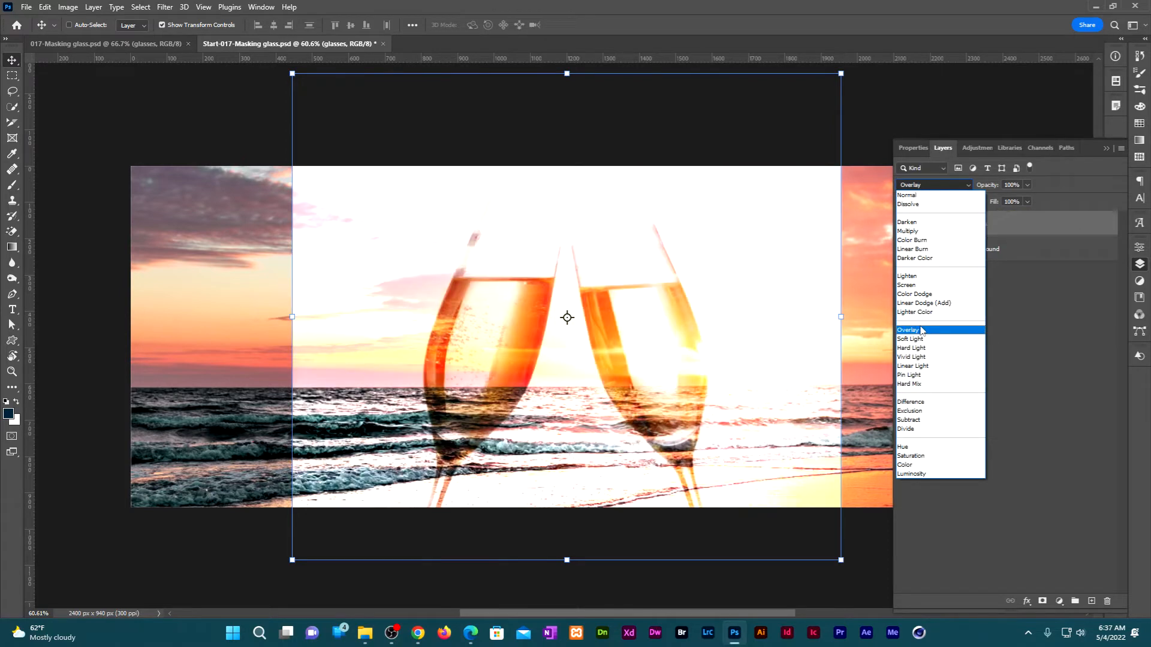
pyautogui.click(914, 326)
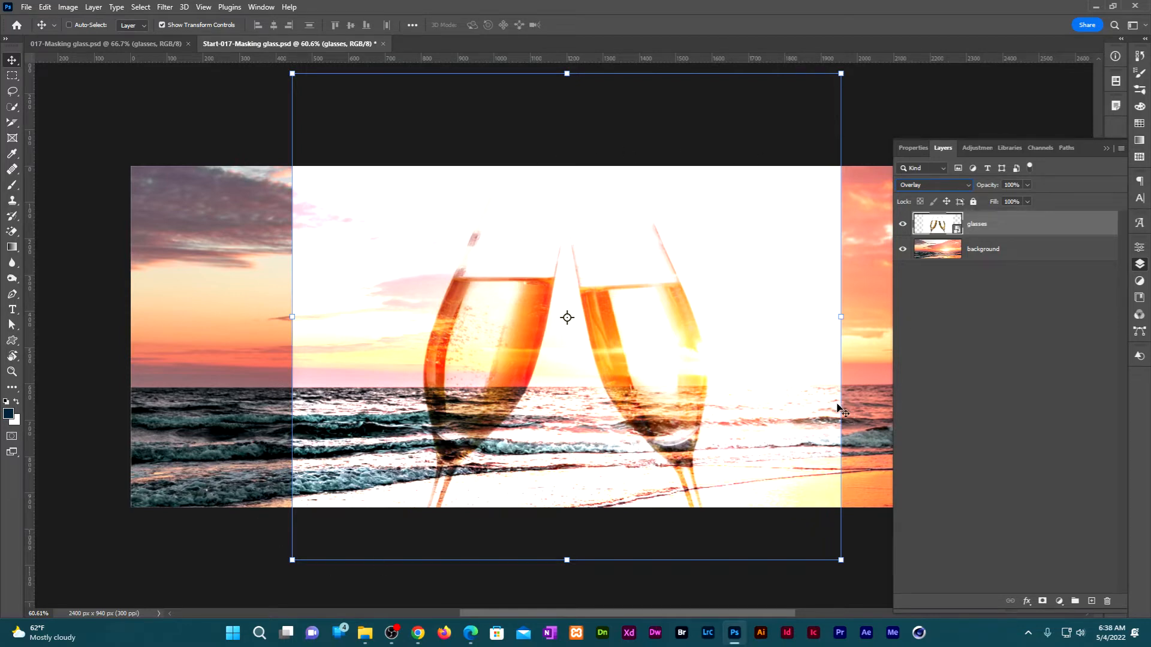
pyautogui.click(968, 187)
pyautogui.click(946, 196)
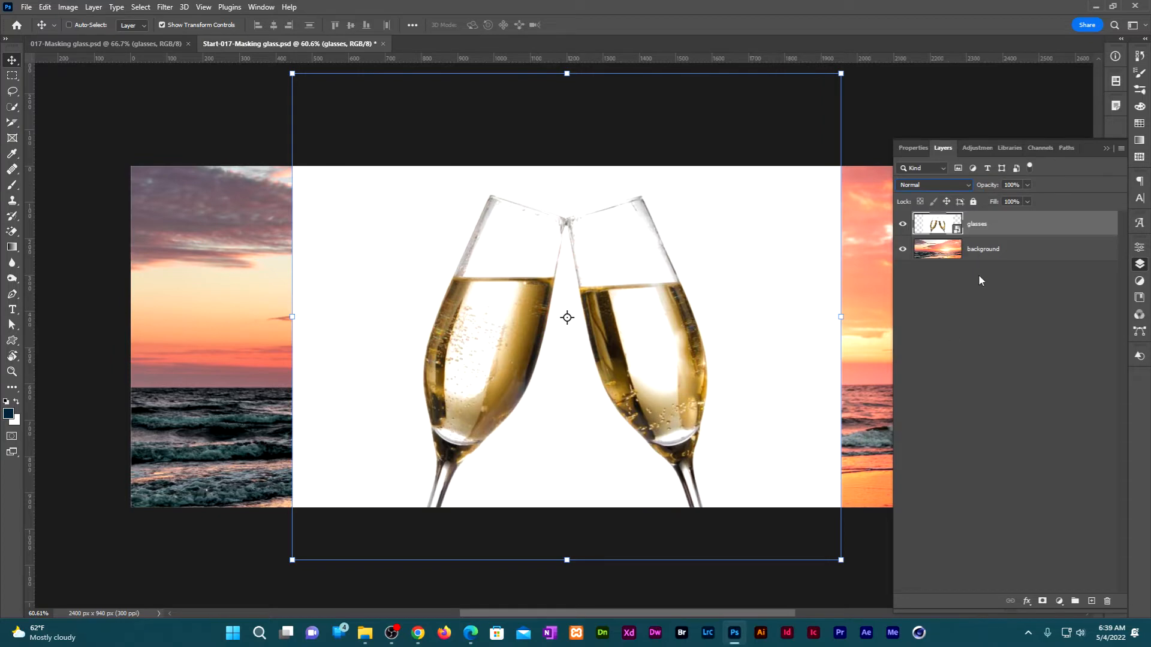
# Set the glasses layer's blend mode to Multiply and duplicate it as a layer named multiply
pyautogui.click(969, 186)
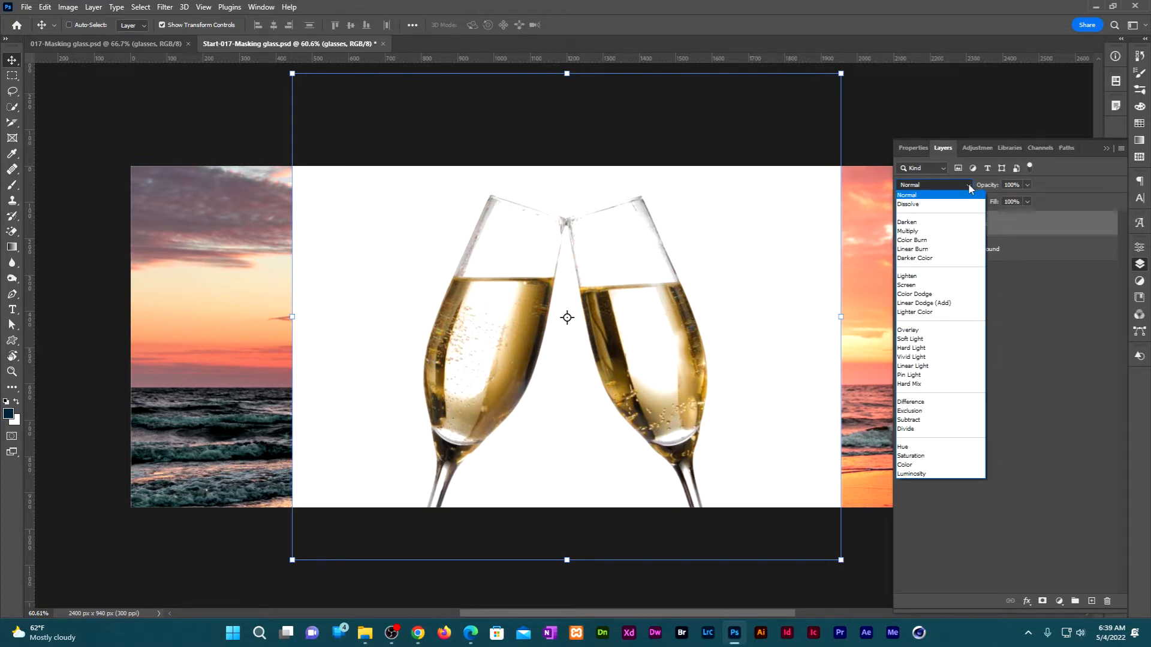
pyautogui.click(945, 231)
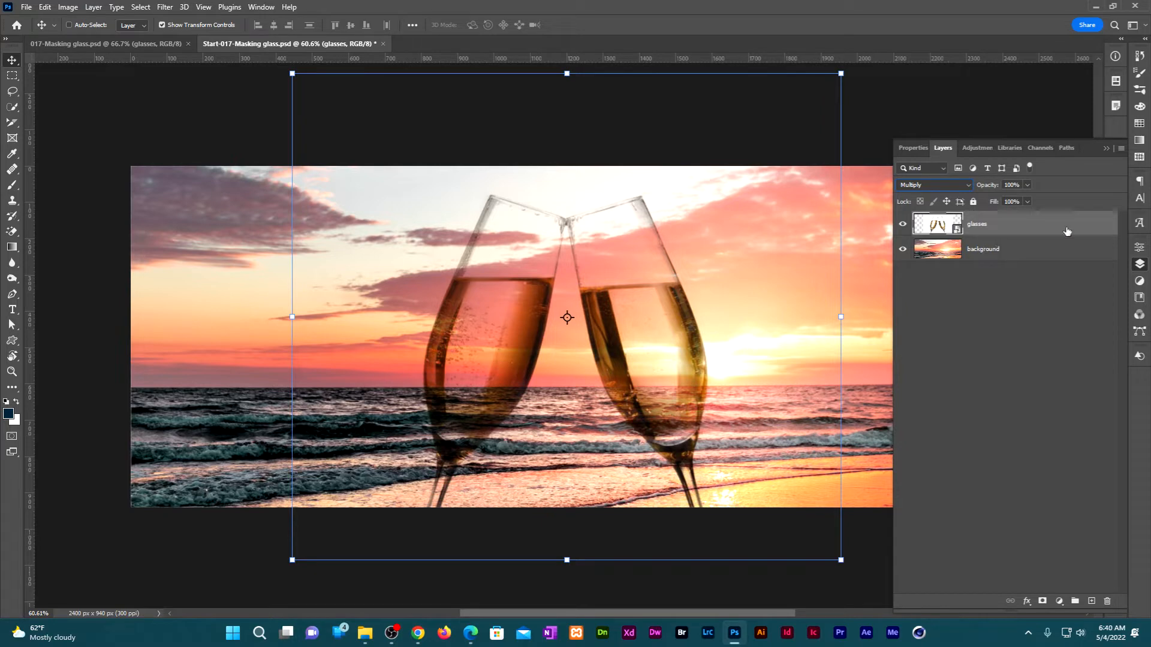
pyautogui.hotkey('ctrl', 'j')
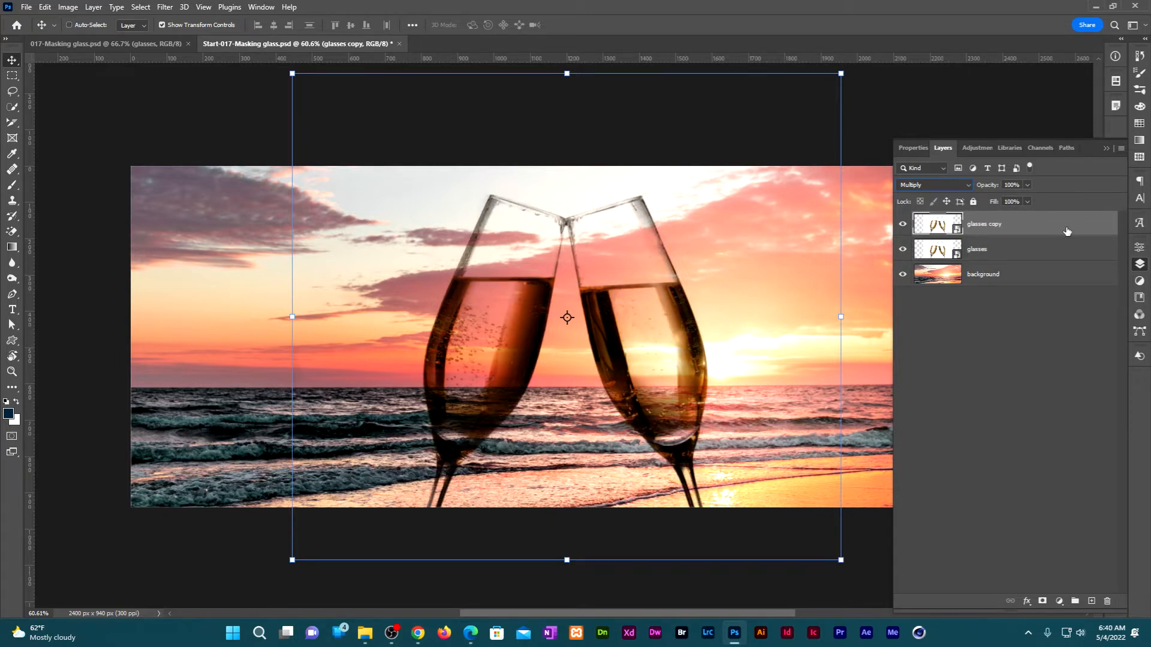
pyautogui.doubleClick(995, 224)
pyautogui.write('multiply')
pyautogui.press('Return')
# Hide the multiply layer and set the glasses layer's blend mode to Normal
pyautogui.click(902, 223)
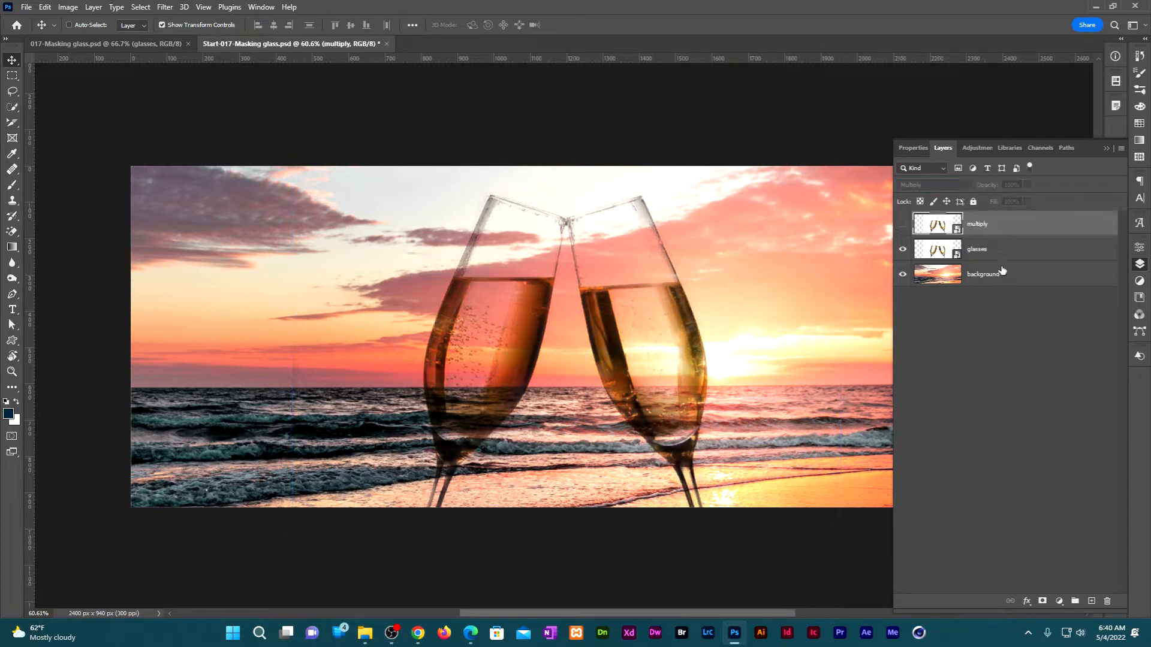
pyautogui.click(1030, 251)
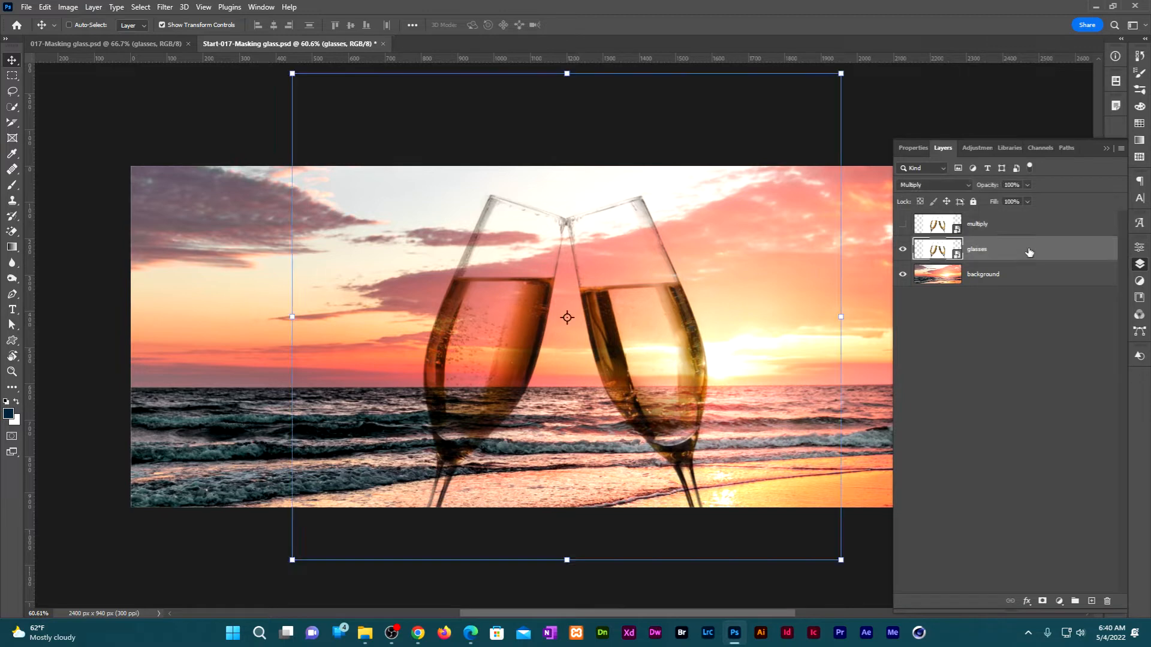
pyautogui.click(966, 182)
pyautogui.click(939, 194)
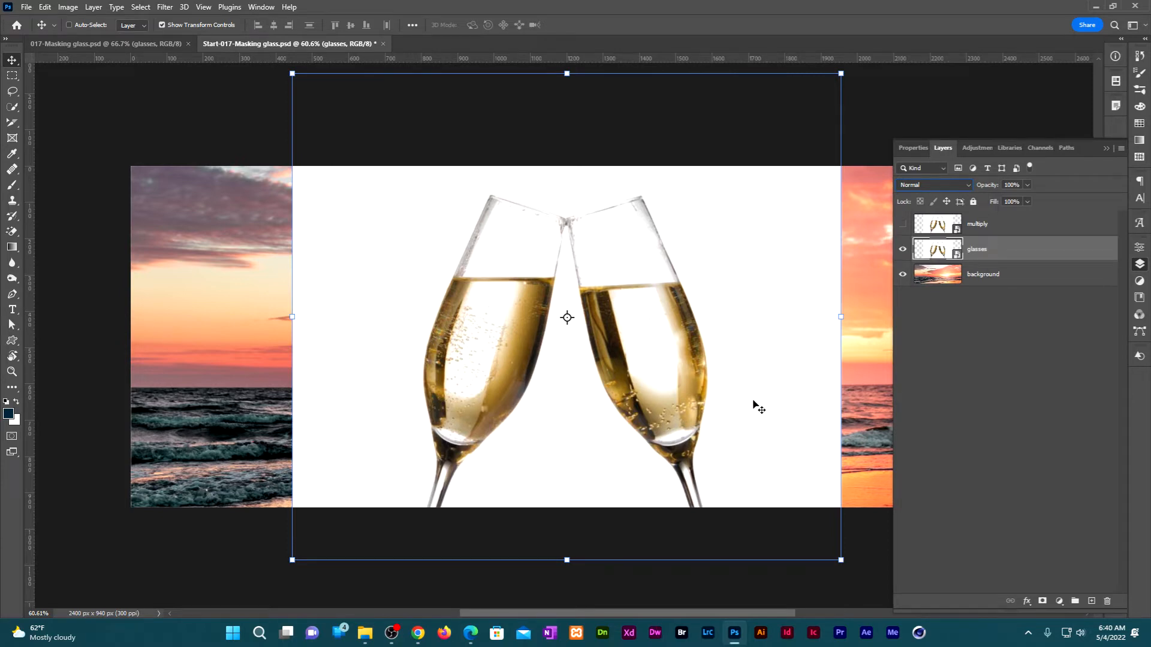
# Select the white backdrop around and between the glasses with the Magic Wand at tolerance 12
pyautogui.click(12, 107)
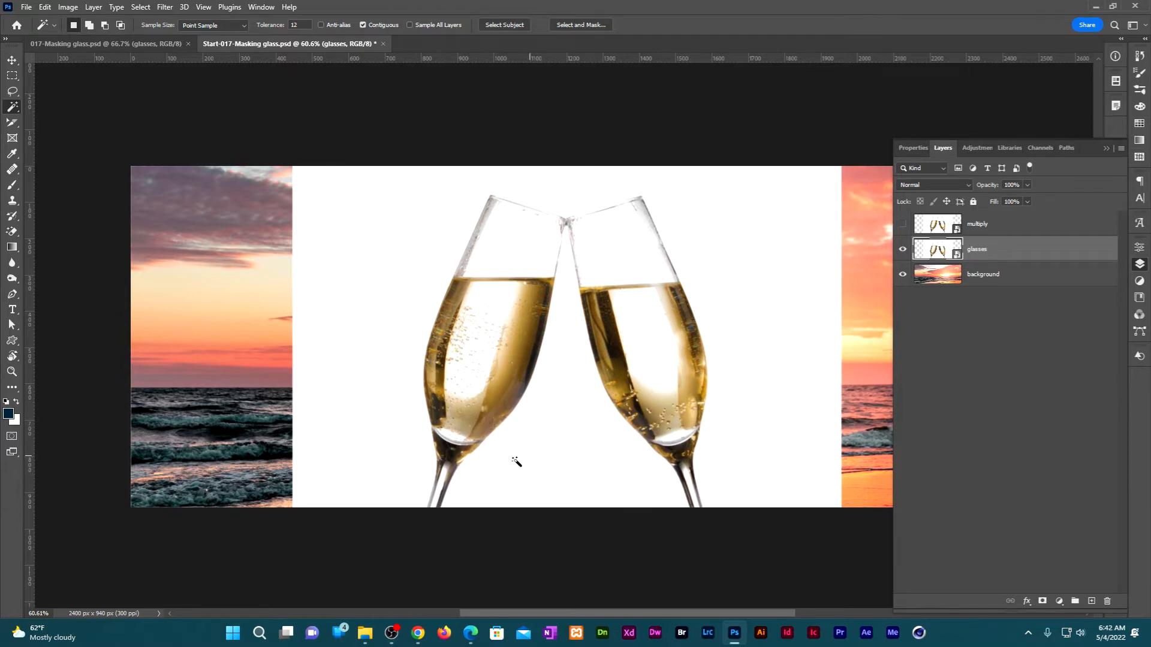
pyautogui.click(326, 304)
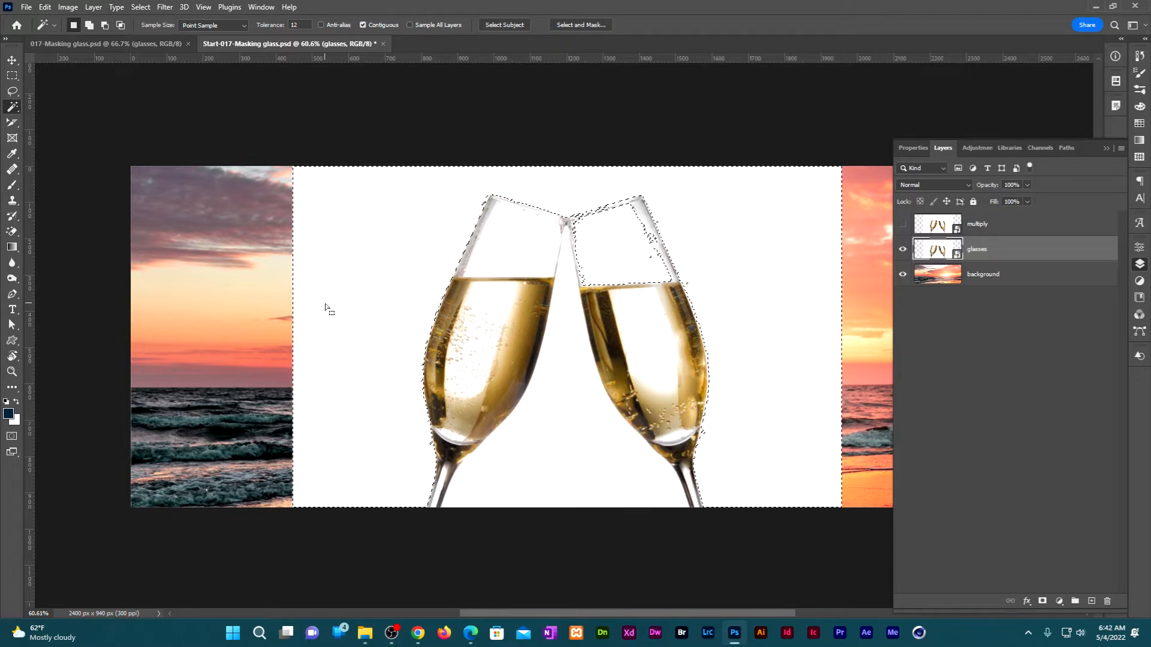
pyautogui.press('shift')
pyautogui.keyDown('shift'); pyautogui.click(564, 458); pyautogui.keyUp('shift')
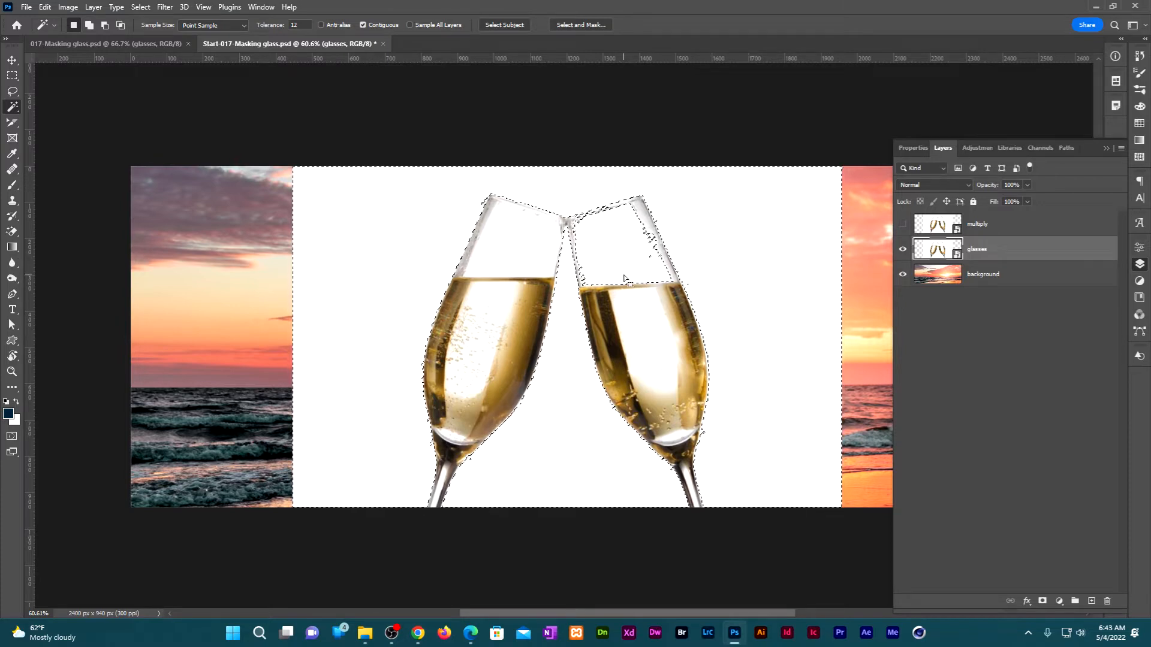
# Subtract the right glass's upper interior from the selection and add a layer mask hiding the selected white backdrop on the glasses layer
pyautogui.press('l')
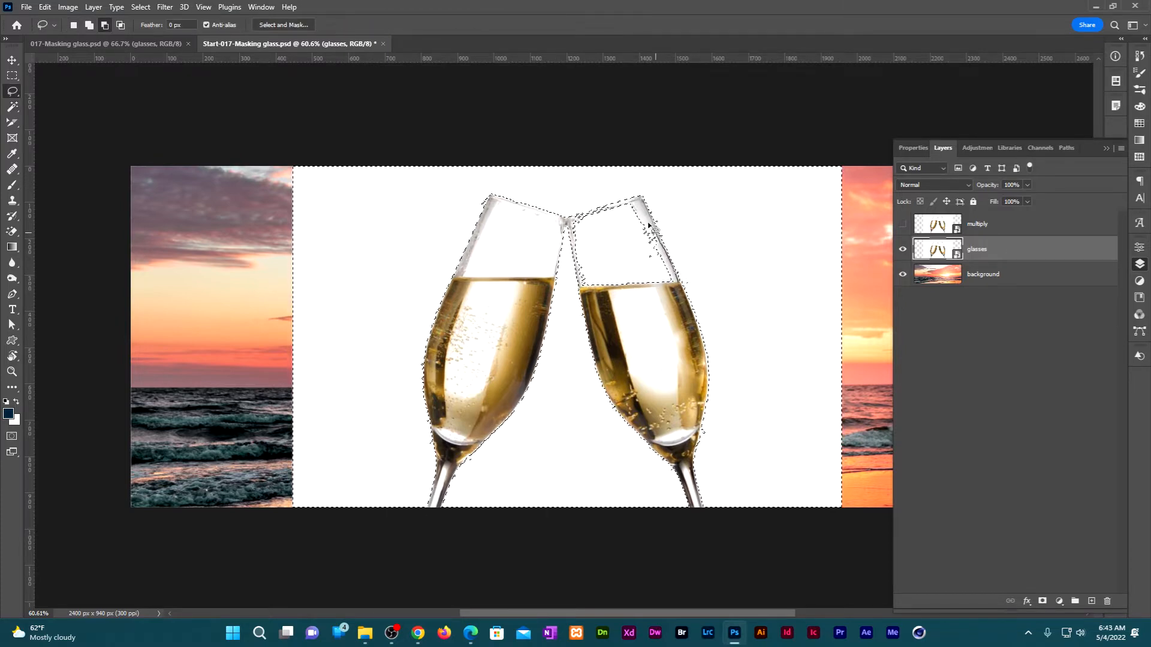
pyautogui.moveTo(608, 207); pyautogui.dragTo(627, 287)
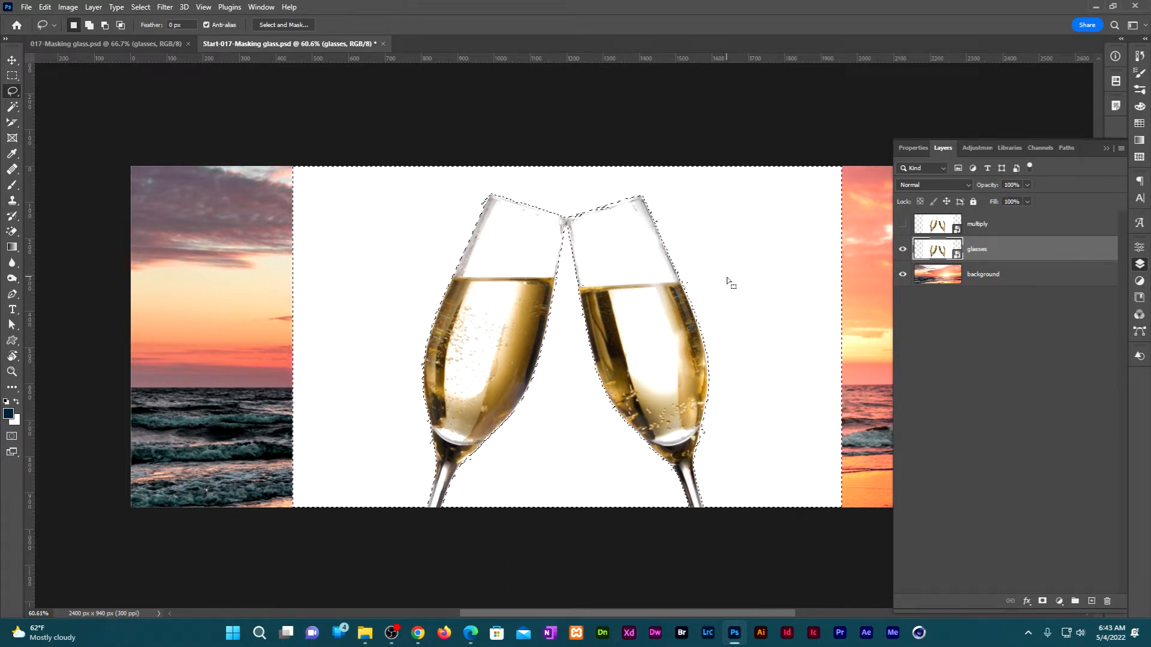
pyautogui.press('d')
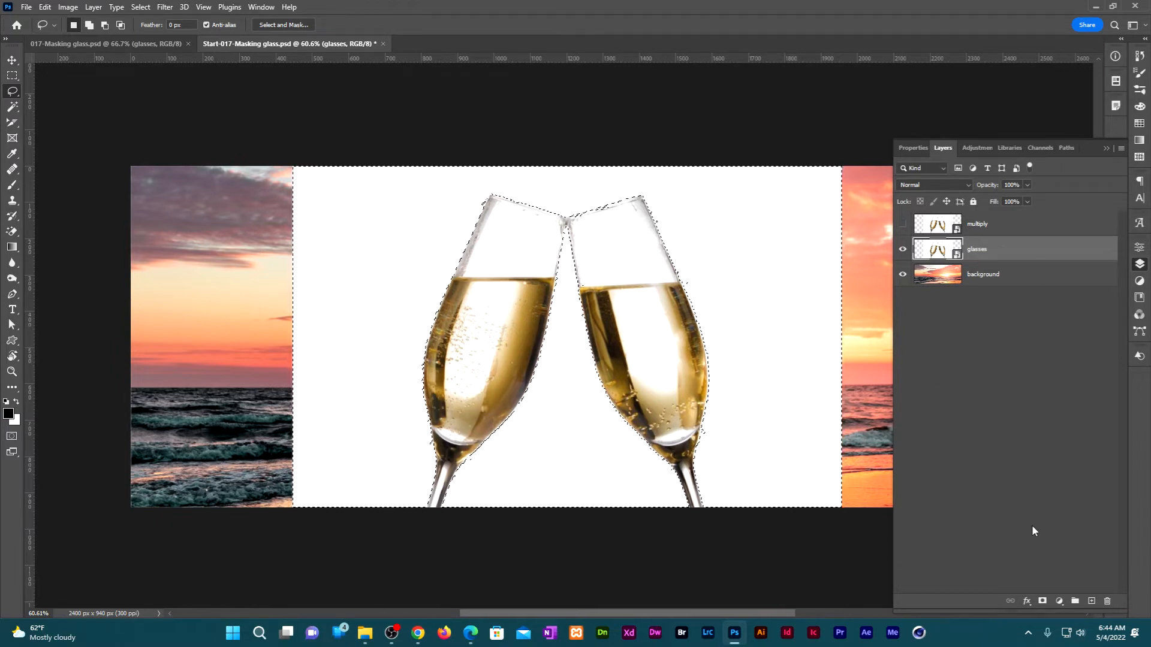
pyautogui.click(1043, 600)
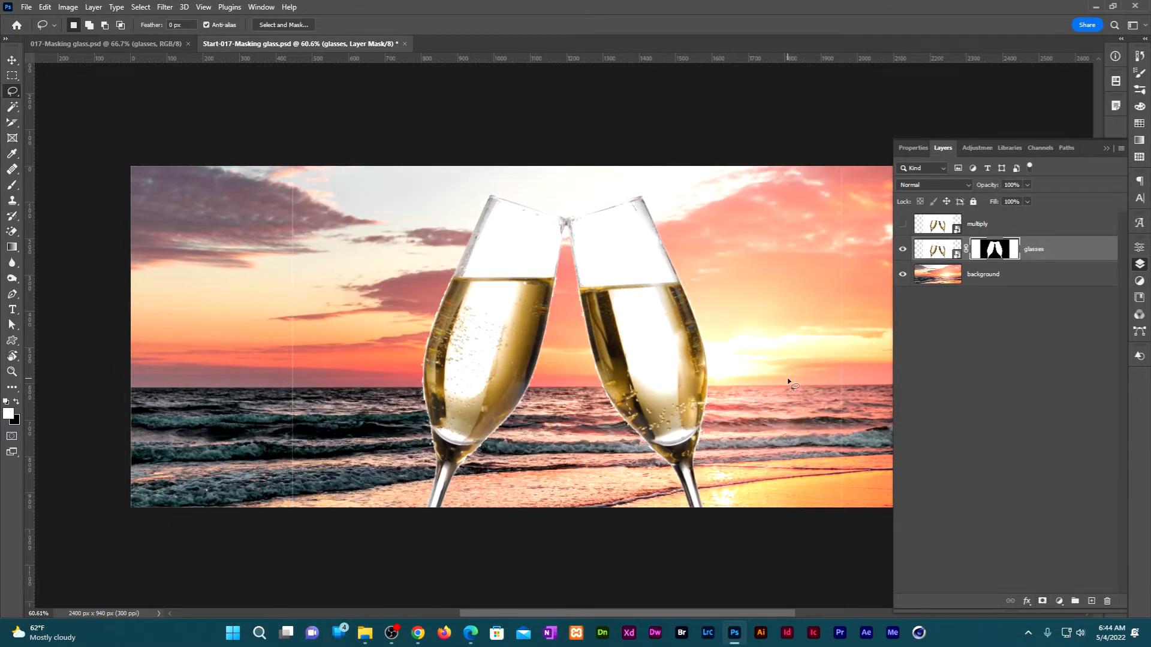
# Display the glasses layer's mask on its own and fill the white strips on both sides of the glasses with black
pyautogui.scroll(-1, 343, 174)
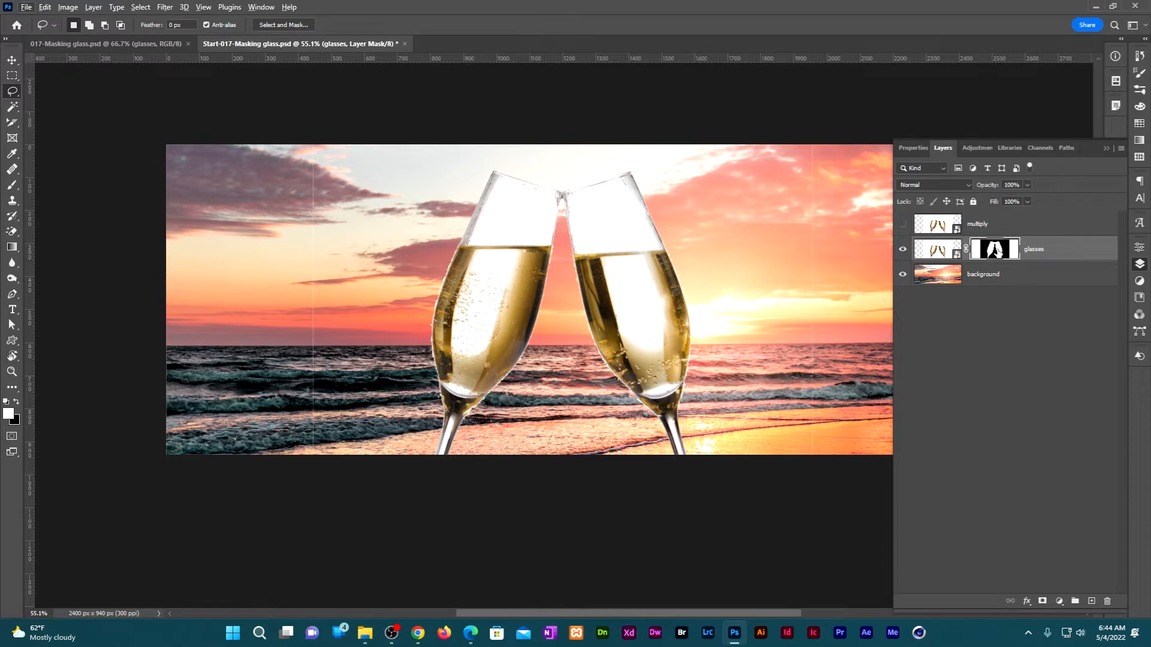
pyautogui.keyDown('alt'); pyautogui.click(995, 251); pyautogui.keyUp('alt')
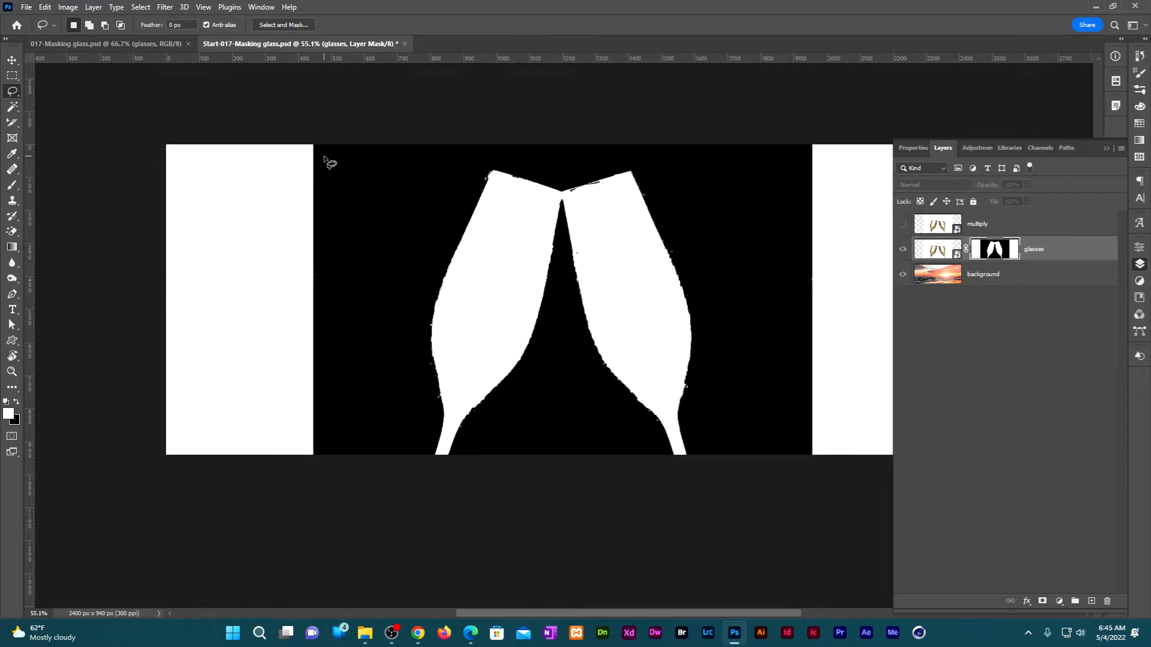
pyautogui.click(1107, 148)
pyautogui.press('m')
pyautogui.moveTo(789, 113); pyautogui.dragTo(1005, 529)
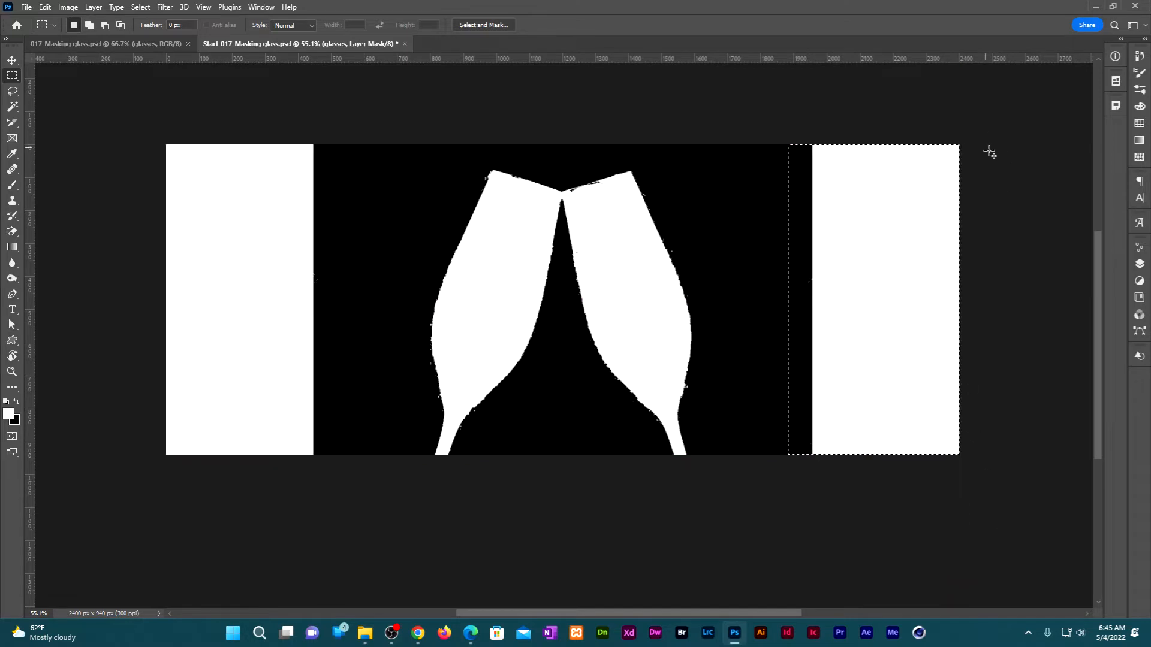
pyautogui.moveTo(990, 155); pyautogui.dragTo(24, 106)
pyautogui.moveTo(849, 333); pyautogui.dragTo(177, 327)
pyautogui.moveTo(232, 116); pyautogui.dragTo(425, 544)
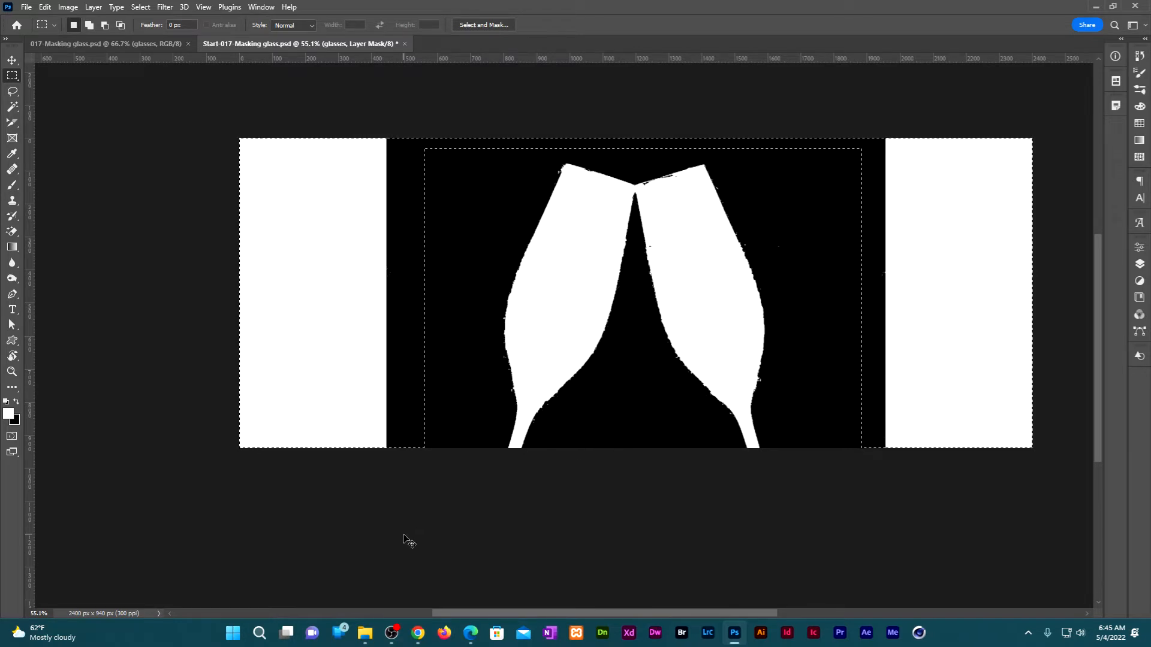
pyautogui.hotkey('ctrl', 'BackSpace')
pyautogui.hotkey('ctrl', 'd')
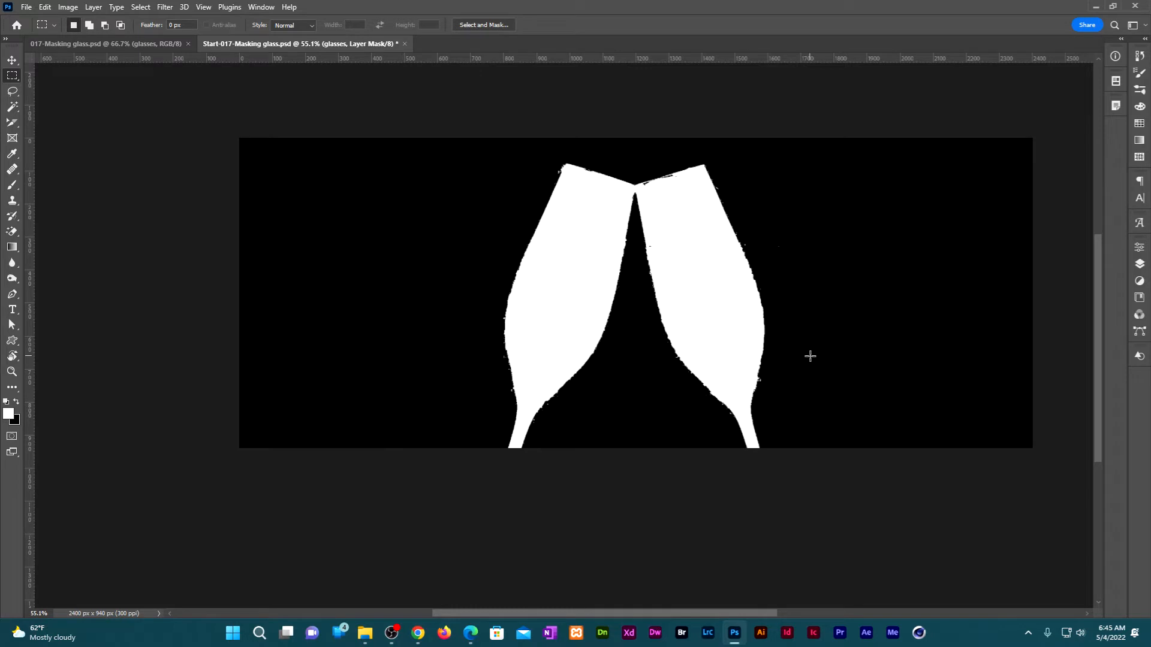
# Set up the Brush for retouching the mask, adjusting its hardness and setting its size to 35 px
pyautogui.press('b')
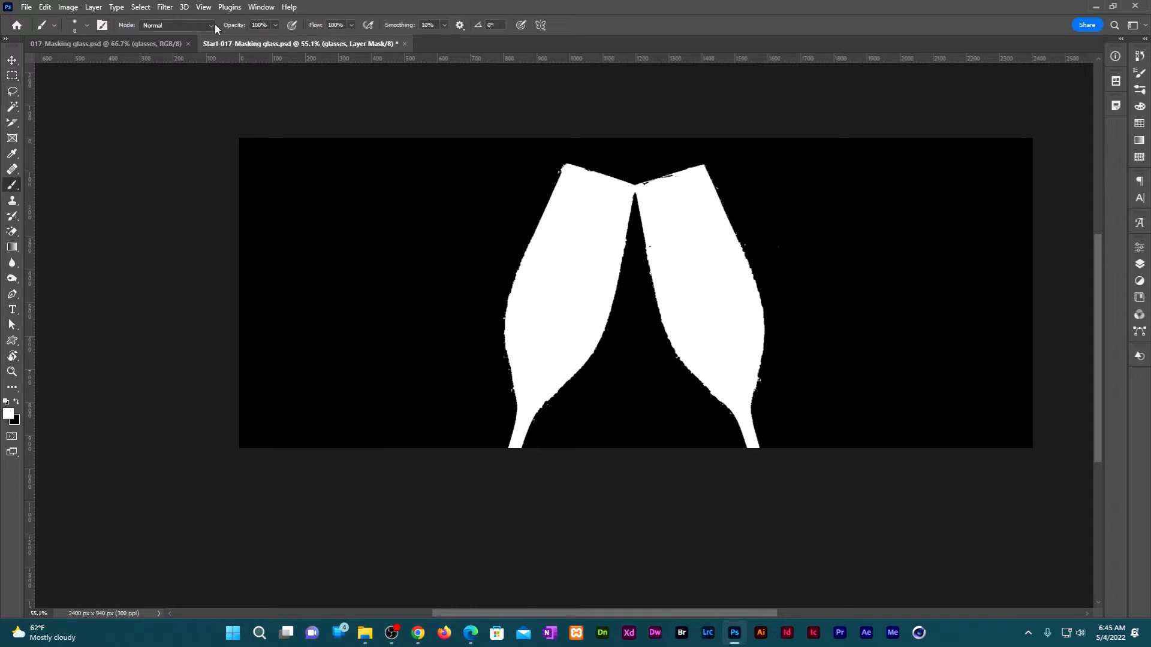
pyautogui.click(87, 26)
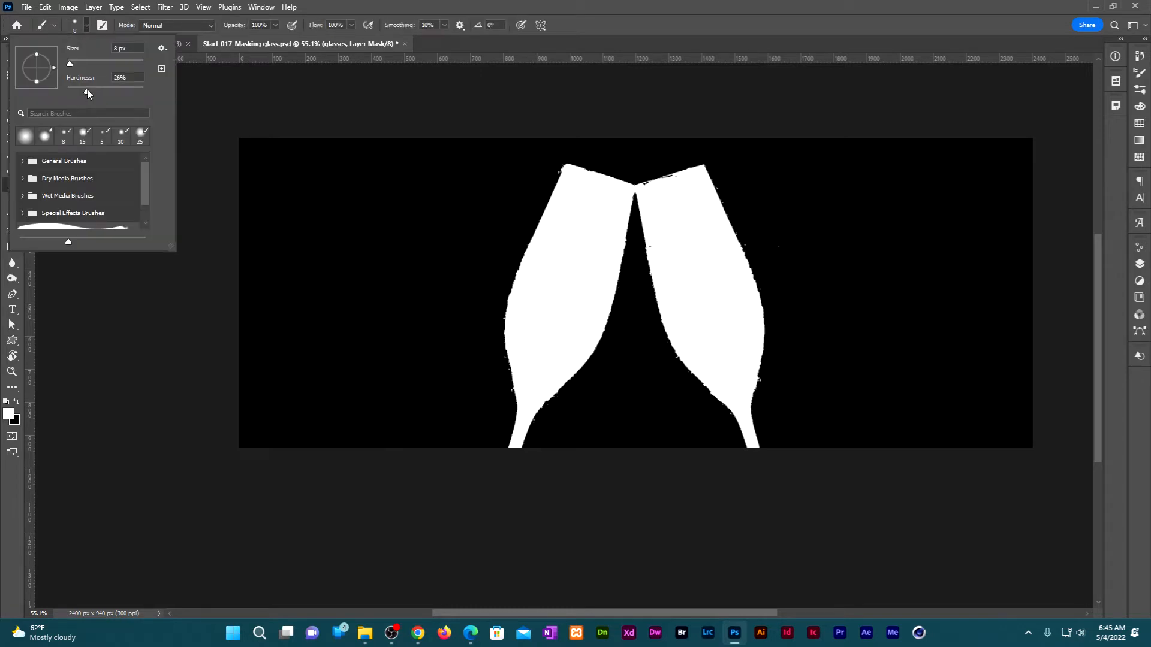
pyautogui.moveTo(85, 93); pyautogui.dragTo(90, 94)
pyautogui.click(573, 287)
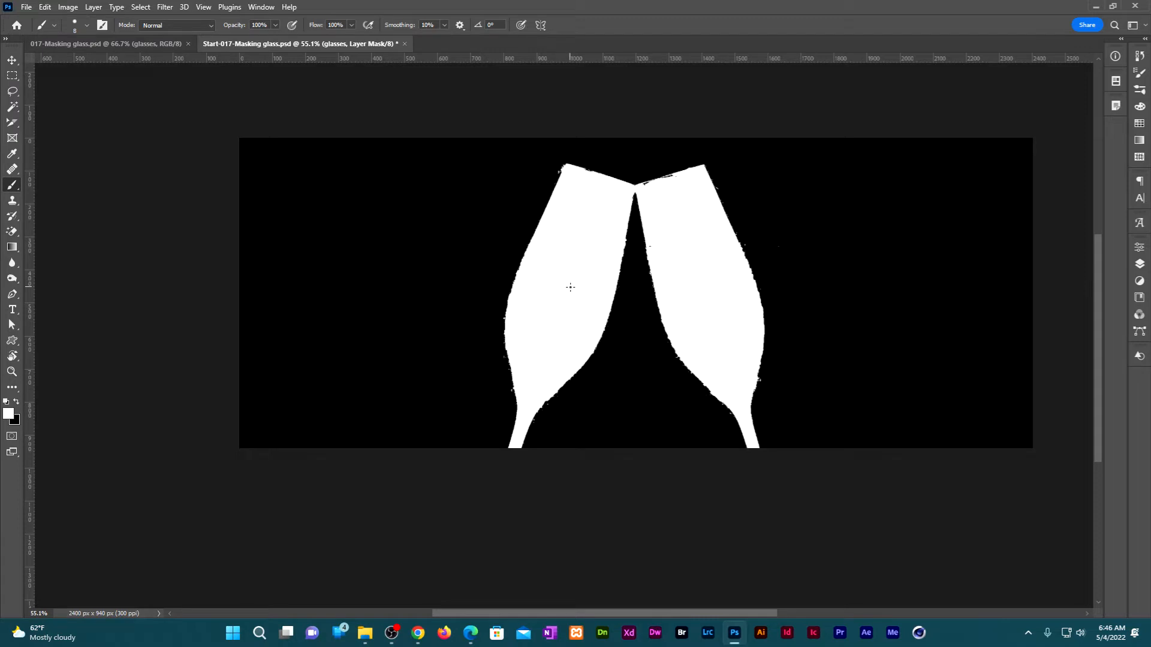
pyautogui.press(']')
pyautogui.press(']')
pyautogui.press(']')
pyautogui.press(']')
pyautogui.press(']')
pyautogui.scroll(3, 564, 335)
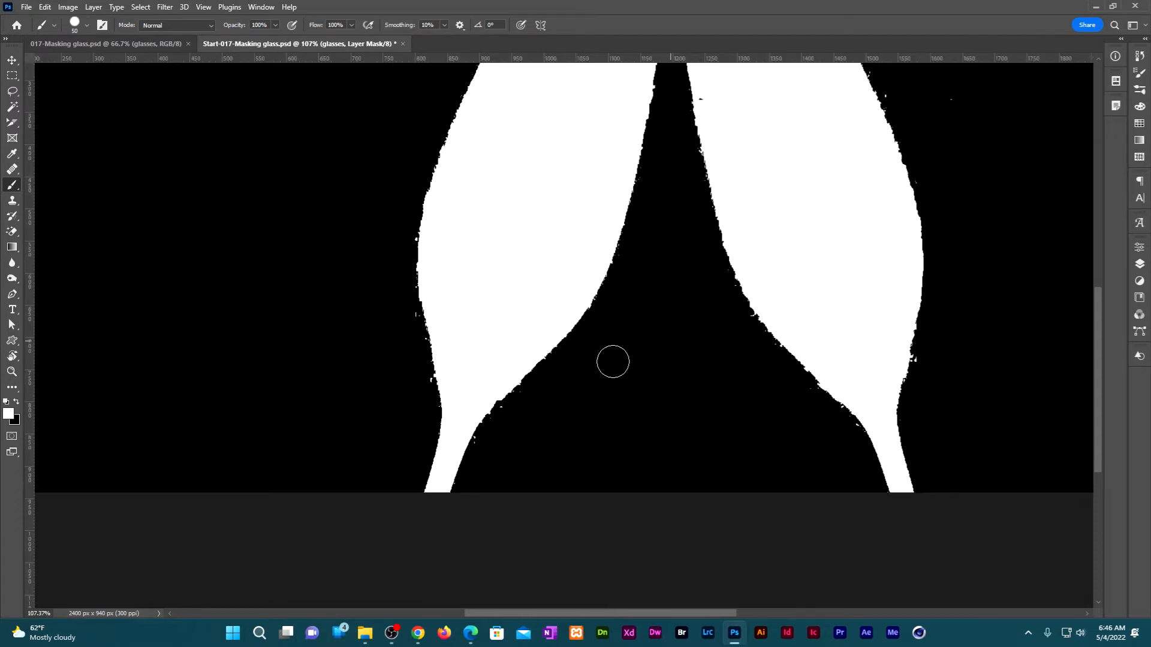
pyautogui.press('[')
pyautogui.press('[')
# Clean the area beside the left glass's lower inner edge in the mask by painting it black
pyautogui.moveTo(537, 394); pyautogui.dragTo(526, 402)
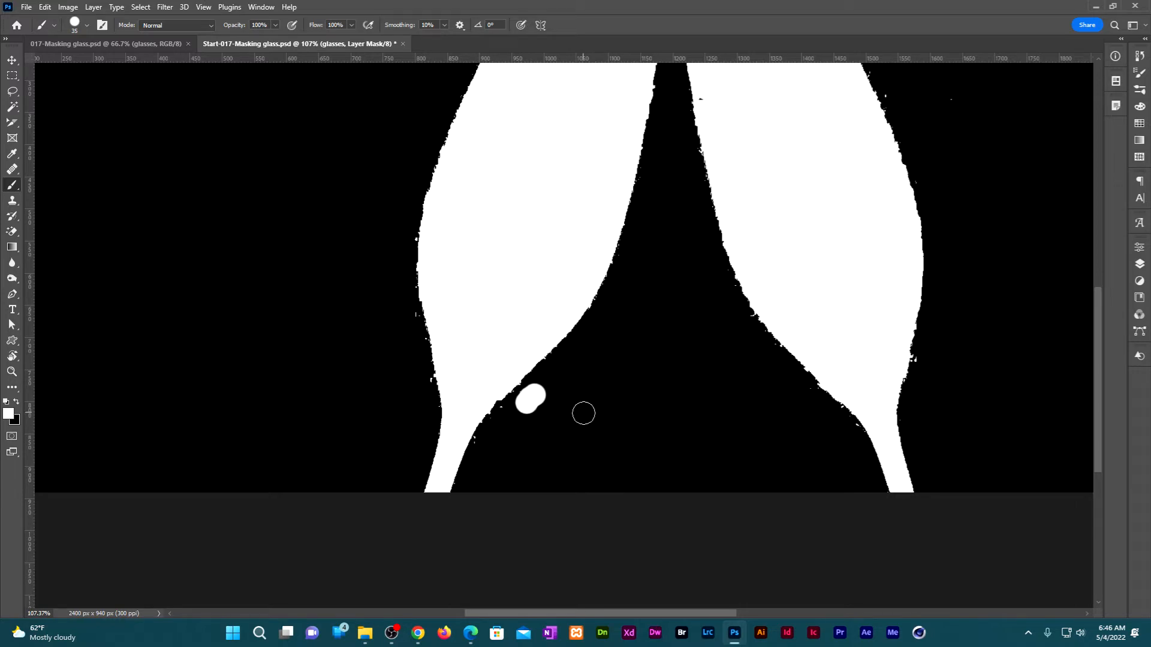
pyautogui.press('x')
pyautogui.moveTo(549, 390); pyautogui.dragTo(506, 419)
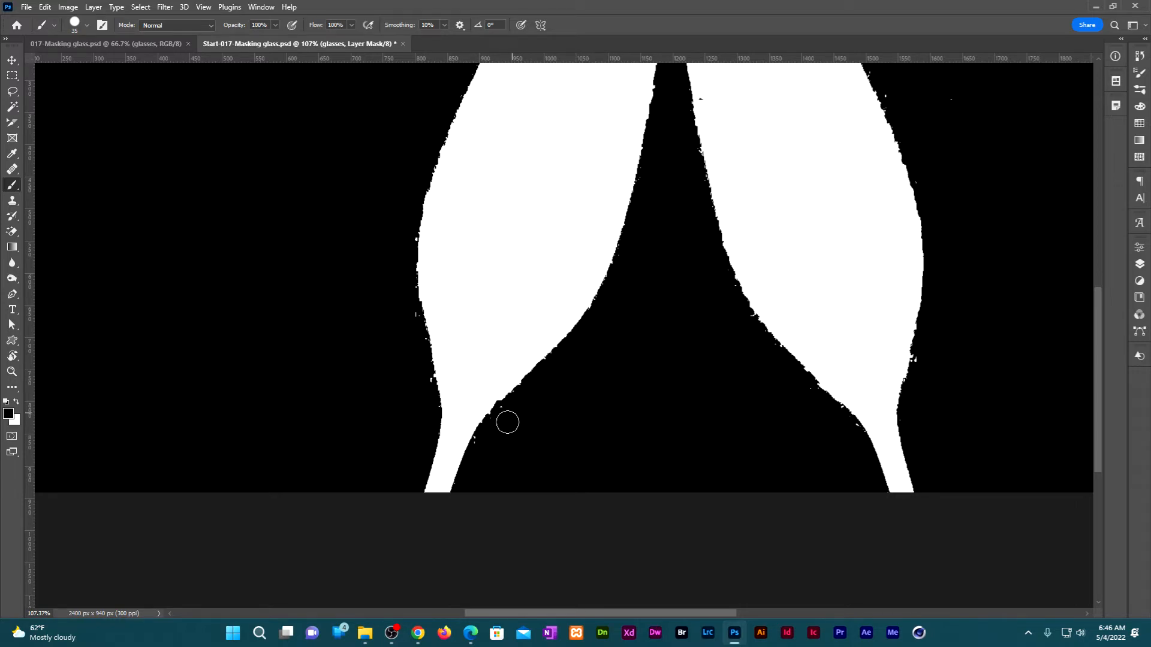
# Retouch the upper glass edges in the mask, filling rim gaps with white and outside specks with black, and return to the composite view
pyautogui.scroll(3, 664, 256)
pyautogui.hscroll(4, 664, 256)
pyautogui.moveTo(629, 170); pyautogui.dragTo(664, 261)
pyautogui.press('x')
pyautogui.click(486, 289)
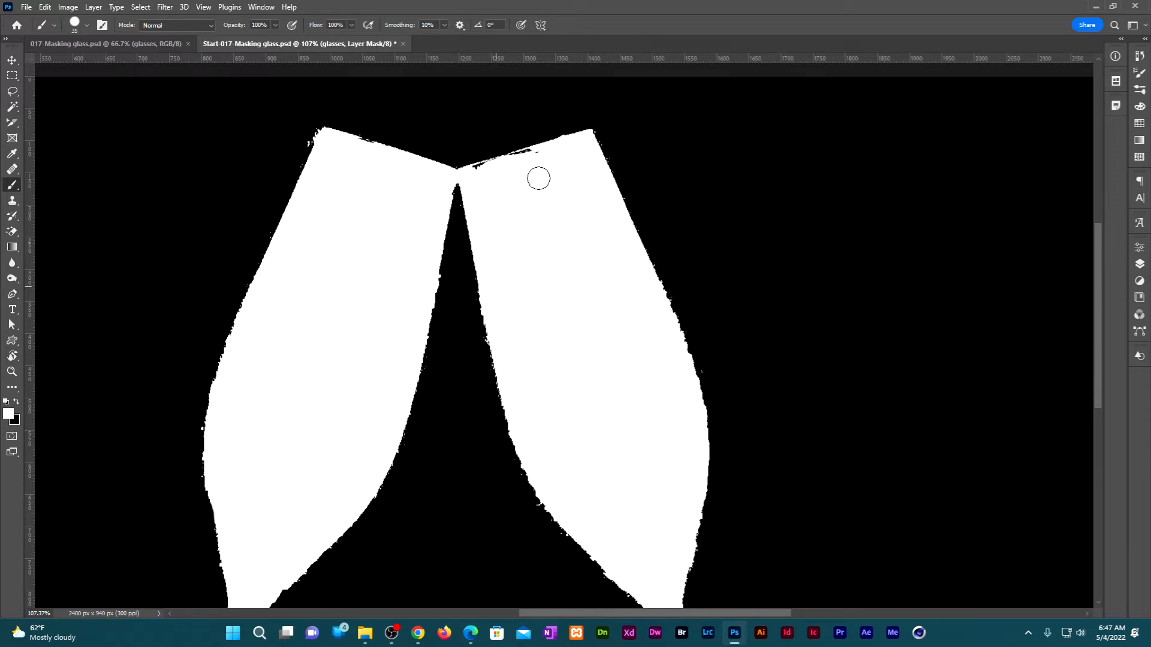
pyautogui.moveTo(537, 164); pyautogui.dragTo(487, 174)
pyautogui.press('x')
pyautogui.moveTo(304, 119); pyautogui.dragTo(295, 147)
pyautogui.scroll(-3, 244, 277)
pyautogui.scroll(-3, 691, 218)
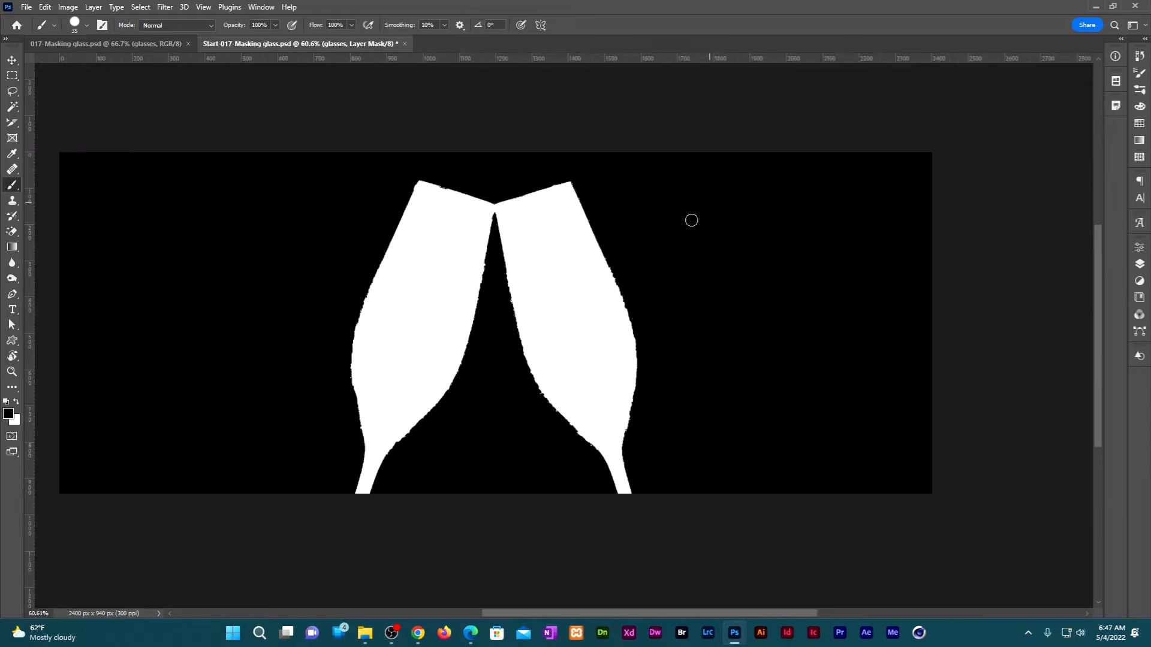
pyautogui.click(1140, 264)
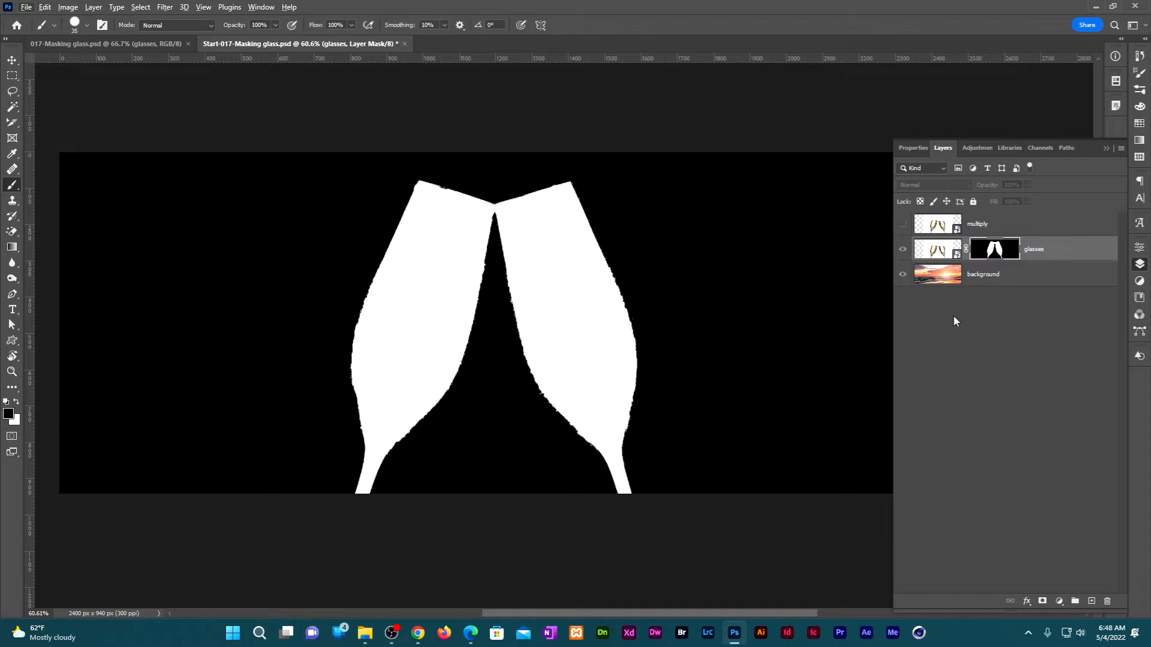
pyautogui.keyDown('alt'); pyautogui.click(994, 249); pyautogui.keyUp('alt')
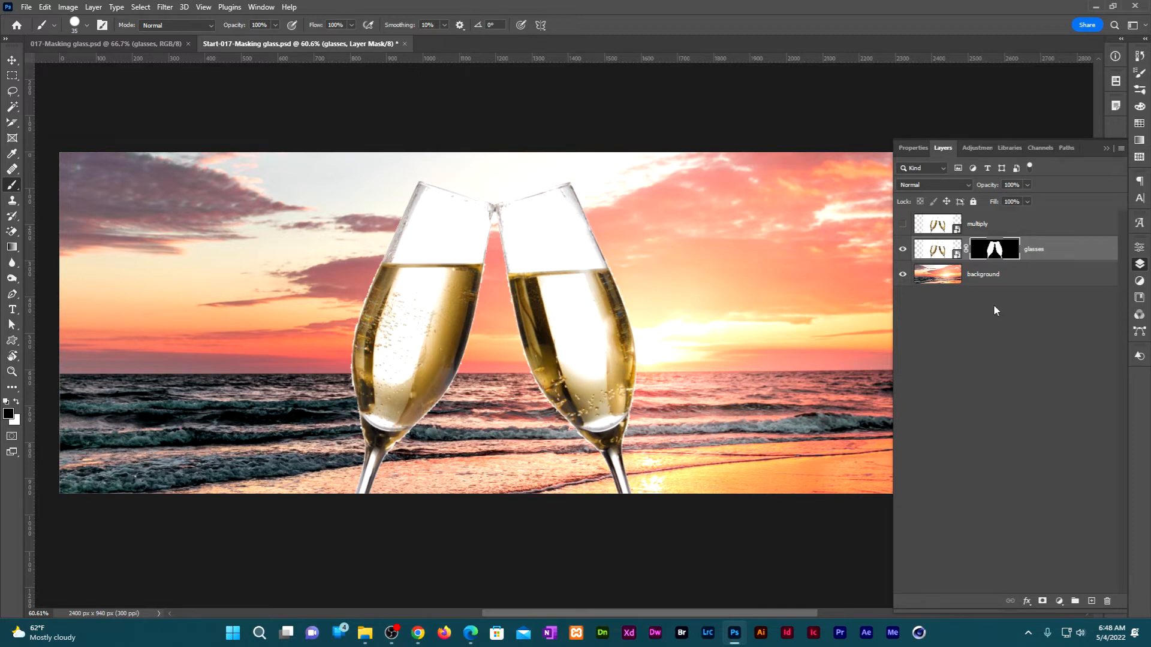
# Refine the glasses mask in Select and Mask, previewing it On Layers and slightly raising Smooth, and apply the refinement
pyautogui.click(140, 6)
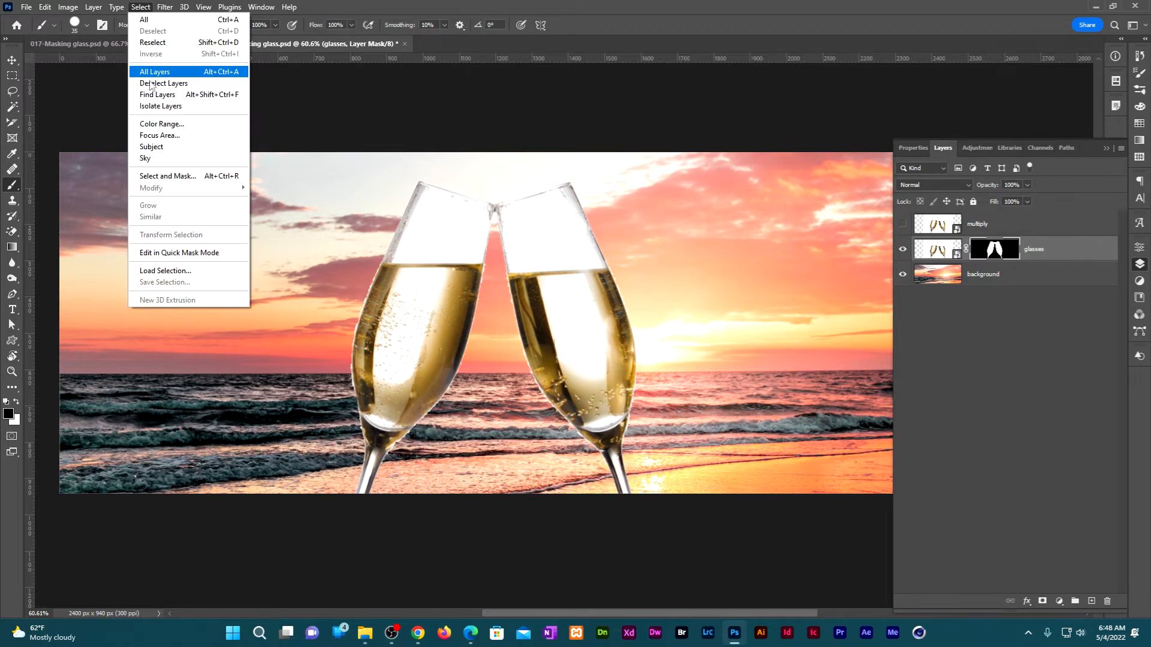
pyautogui.click(181, 180)
pyautogui.click(1019, 104)
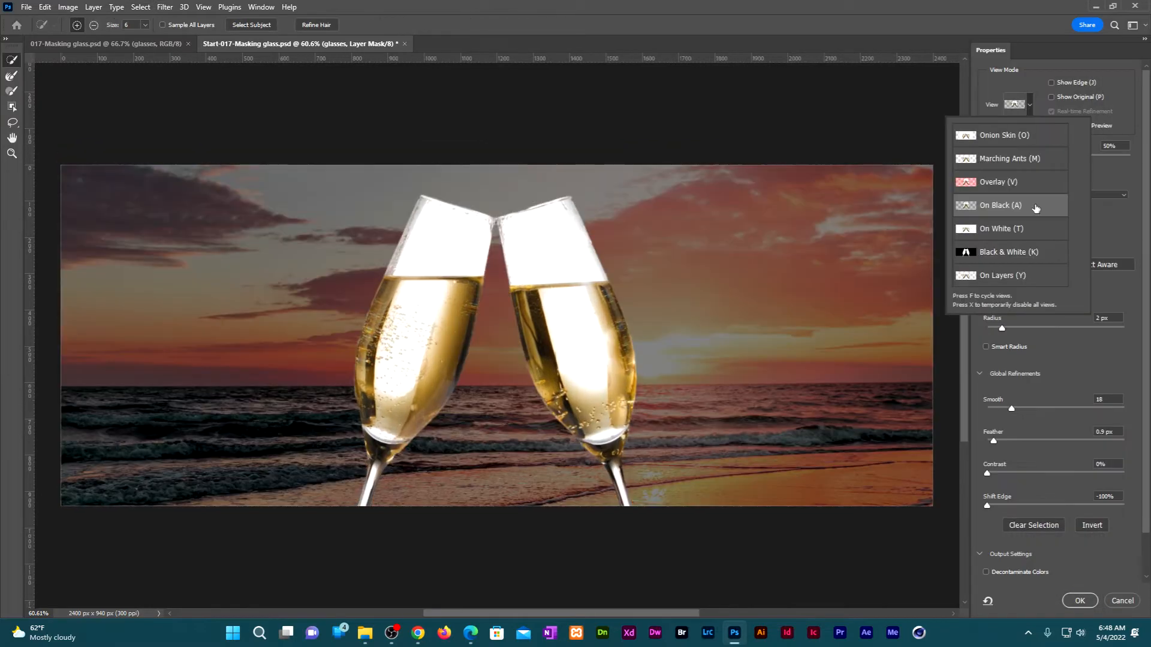
pyautogui.click(998, 276)
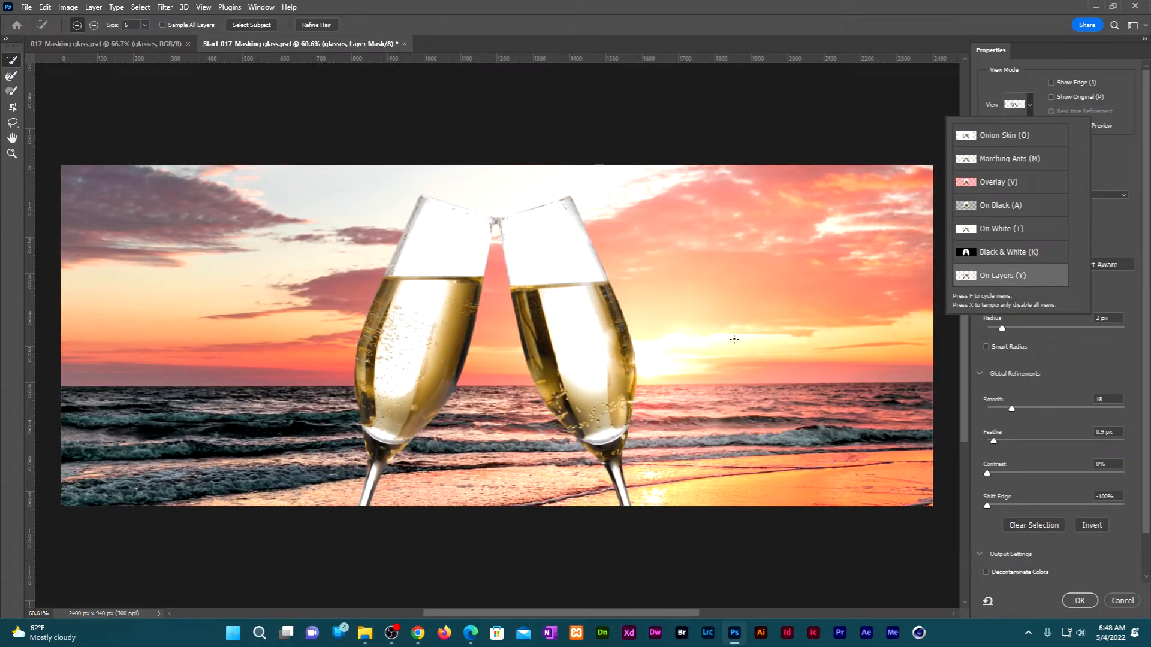
pyautogui.click(1074, 358)
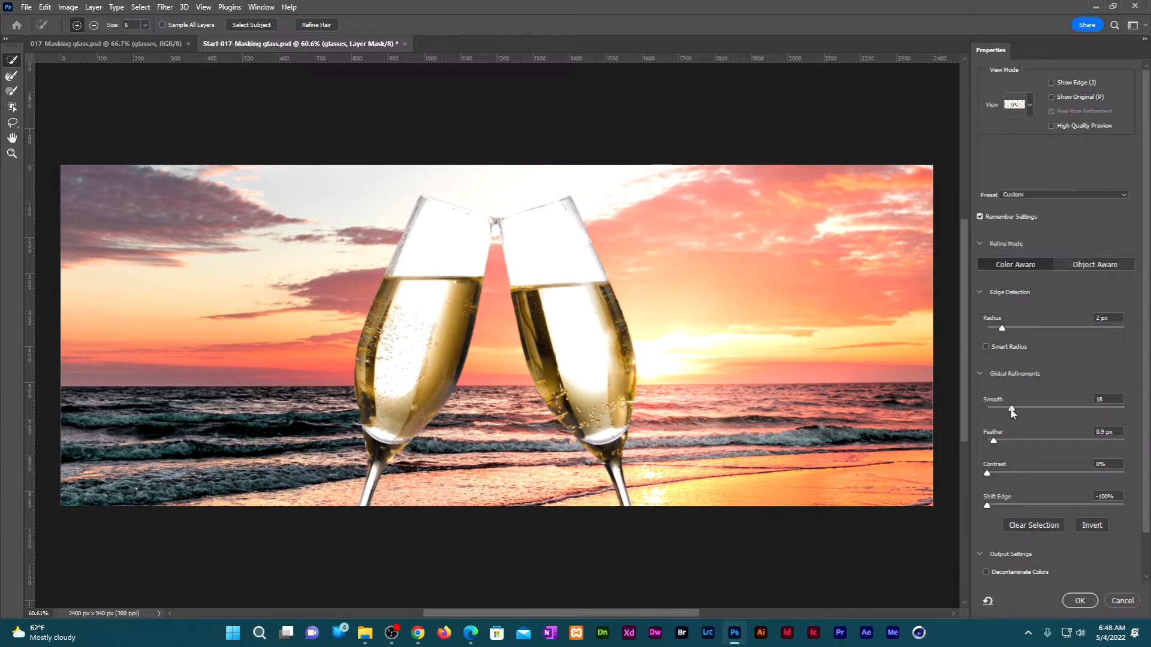
pyautogui.click(1106, 399)
pyautogui.press('Up')
pyautogui.click(1080, 600)
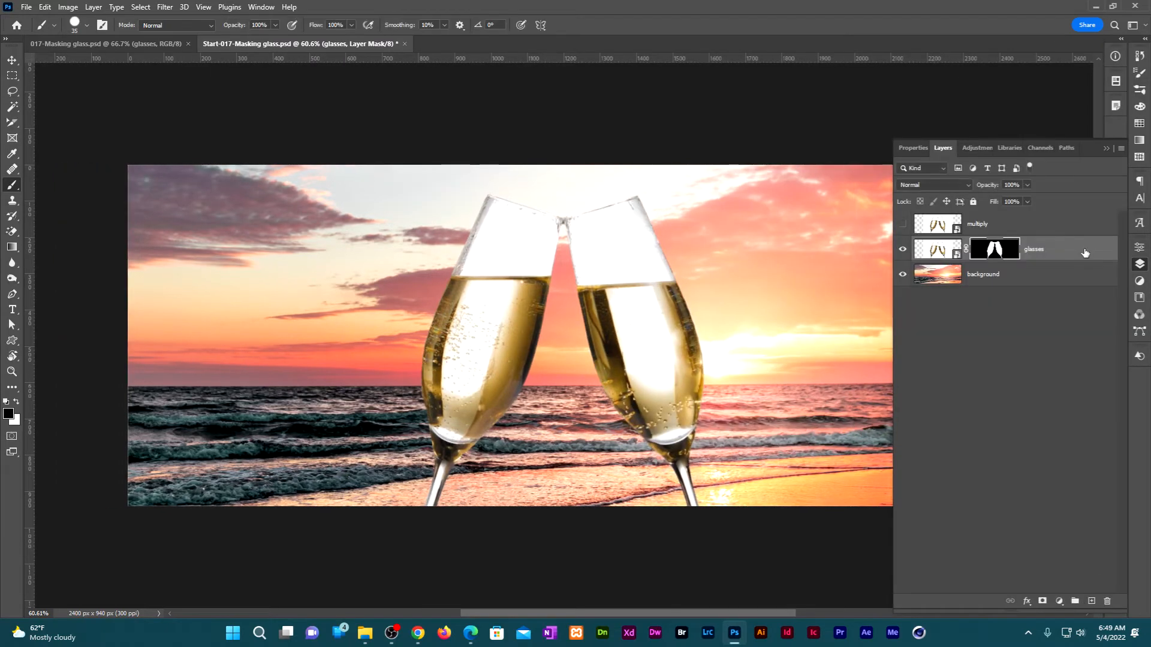
# Set the glasses layer's blend mode to Screen with 50% opacity and show the multiply layer
pyautogui.click(966, 185)
pyautogui.click(906, 286)
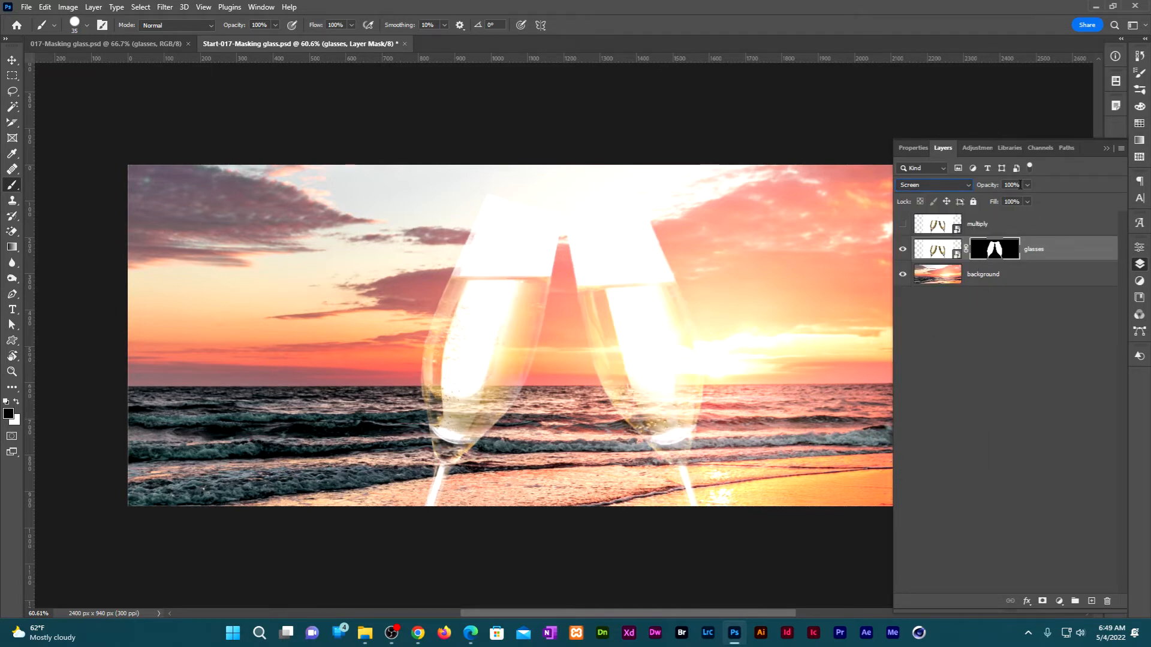
pyautogui.moveTo(1020, 184); pyautogui.dragTo(984, 169)
pyautogui.write('50')
pyautogui.press('Return')
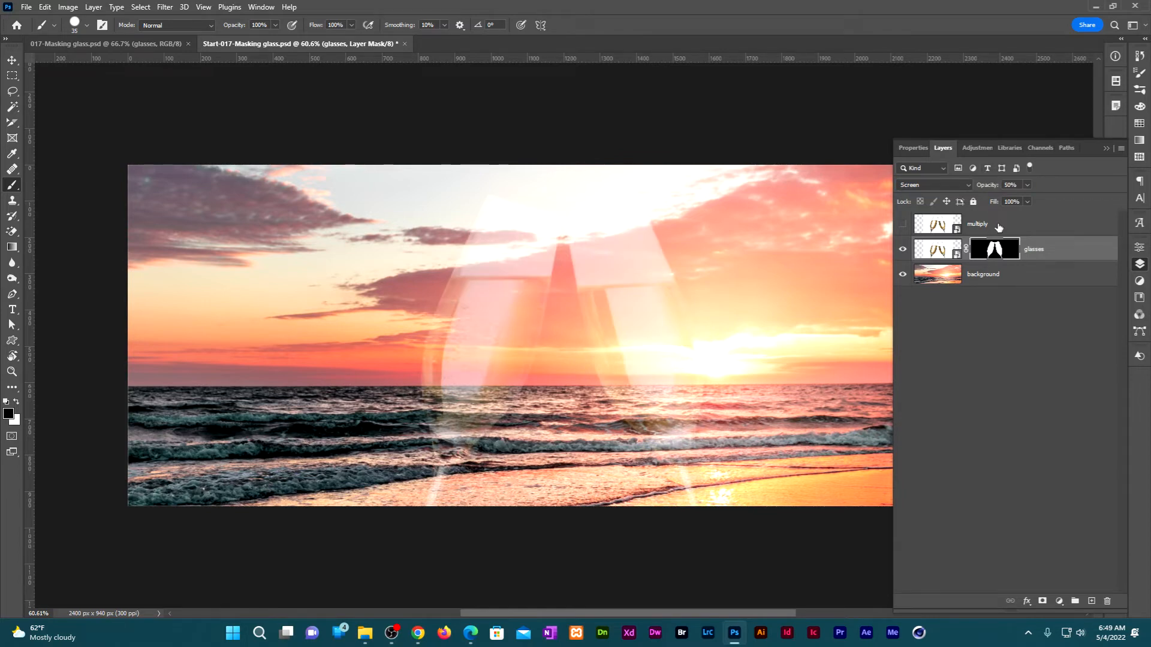
pyautogui.click(903, 225)
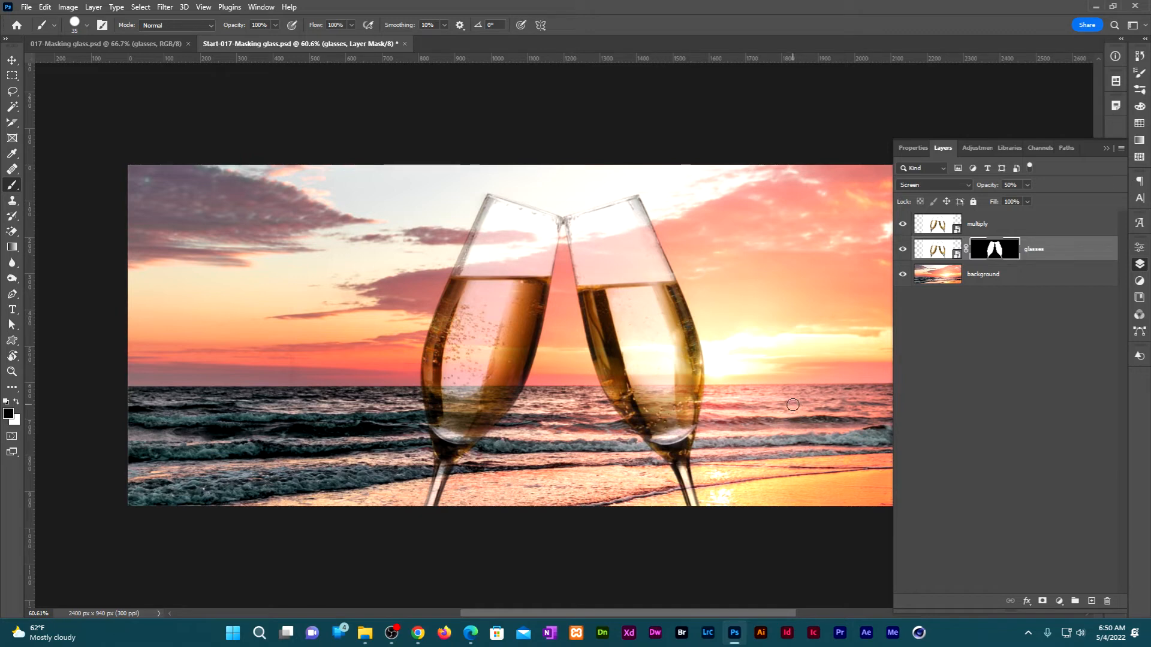
# Rename the glasses layer as "screen"
pyautogui.click(1038, 256)
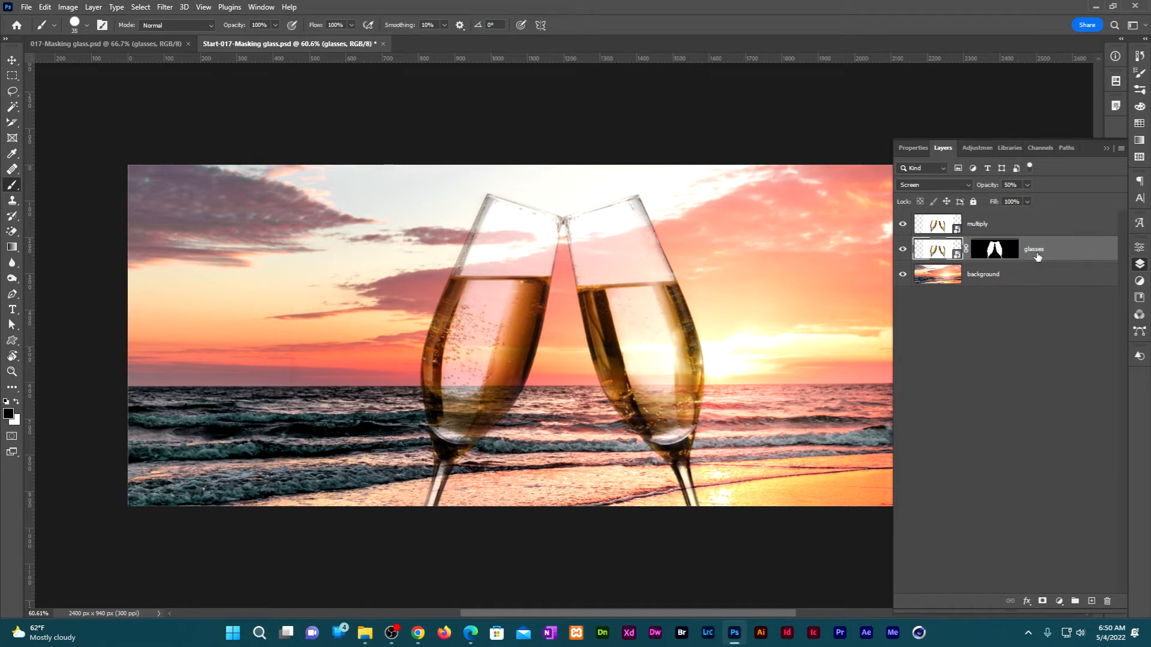
pyautogui.doubleClick(1035, 249)
pyautogui.write('screen')
pyautogui.press('Return')
# Duplicate the screen layer, placing the copy directly below the original, and name the copy "soft light"
pyautogui.hotkey('ctrl', 'j')
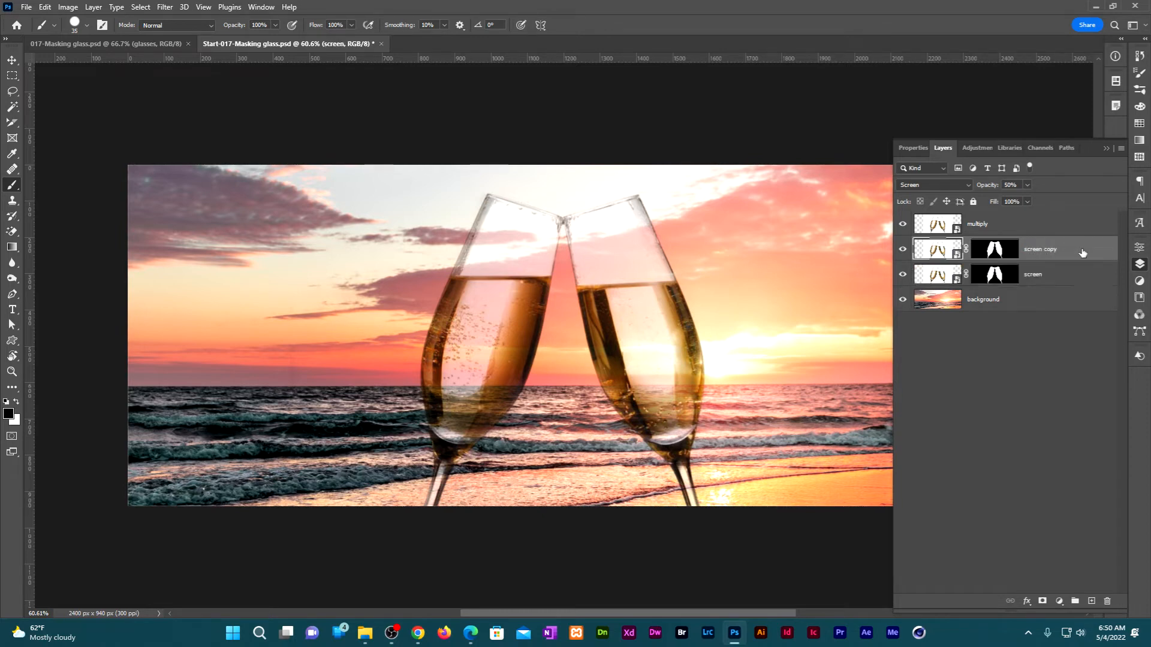
pyautogui.moveTo(1083, 252); pyautogui.dragTo(1094, 291)
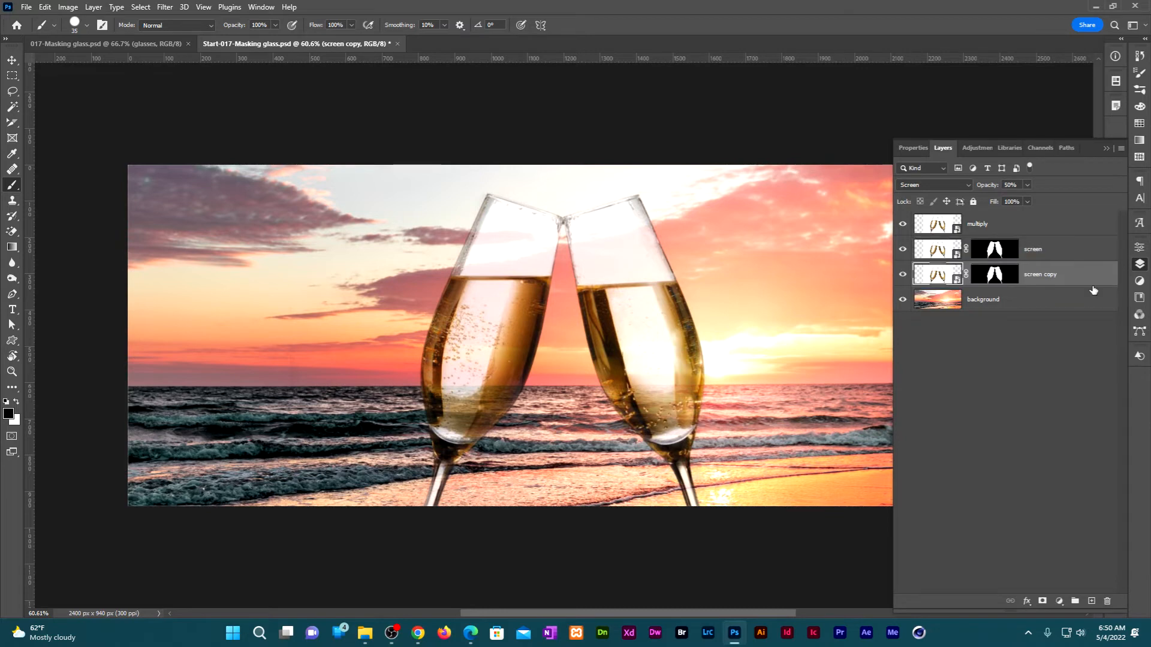
pyautogui.doubleClick(1042, 280)
pyautogui.write('soft light')
pyautogui.press('Return')
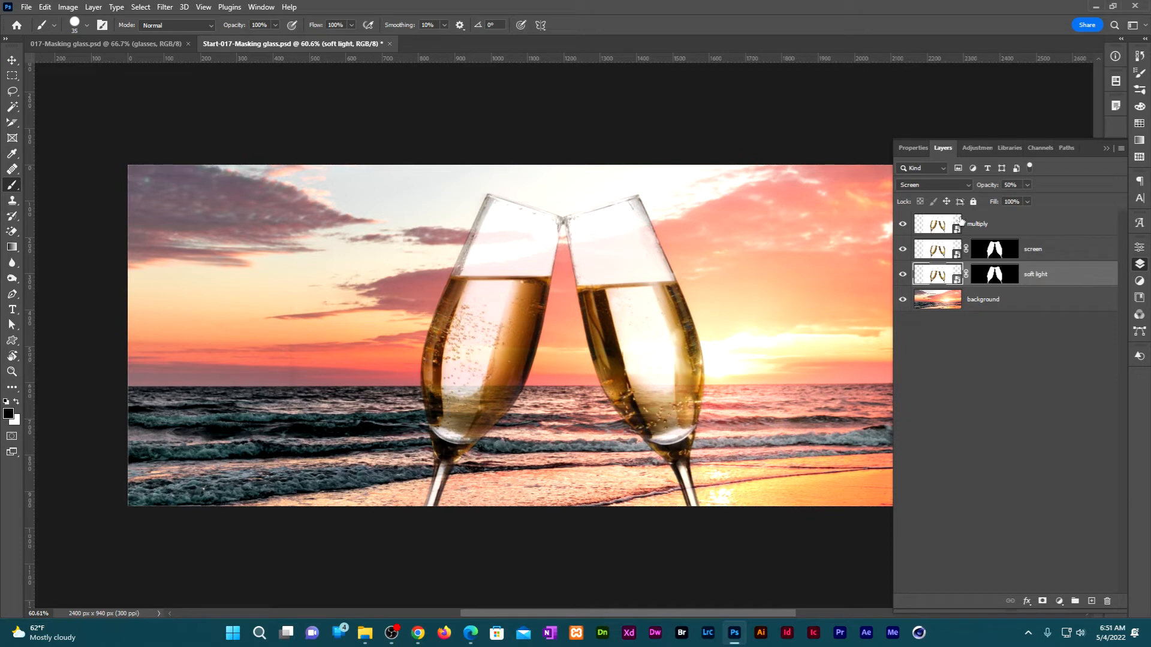
# Change the lower glasses copy's blend mode to Soft Light and toggle the two masked layers' visibility to compare their effect
pyautogui.click(966, 185)
pyautogui.click(931, 339)
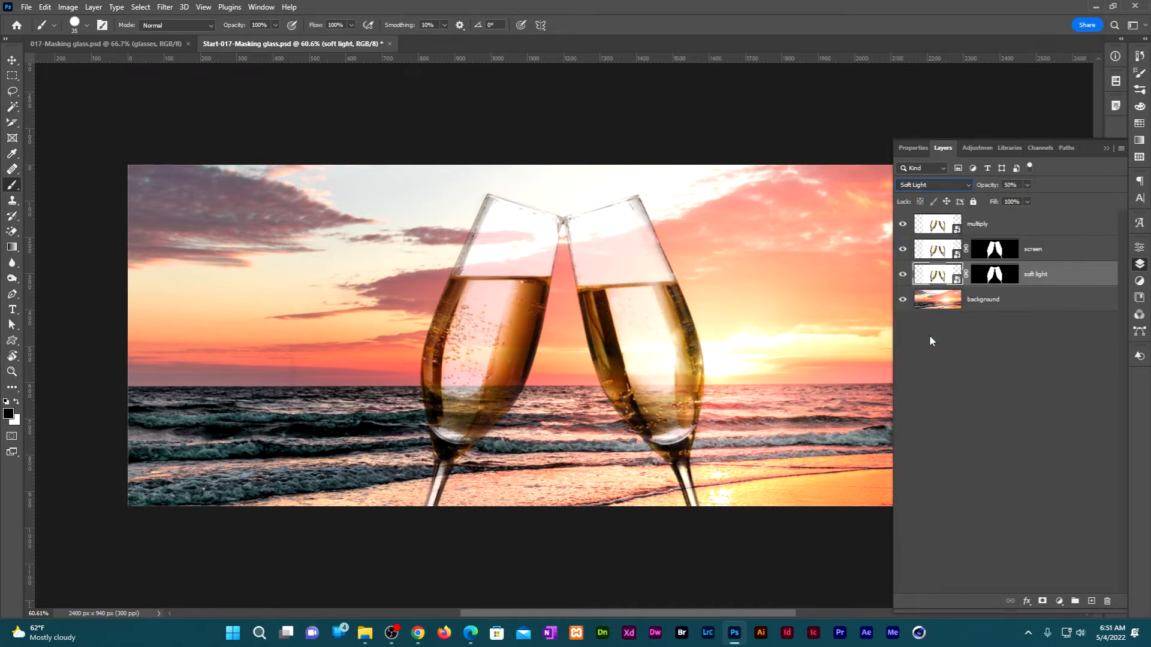
pyautogui.click(903, 274)
pyautogui.click(903, 249)
pyautogui.click(902, 249)
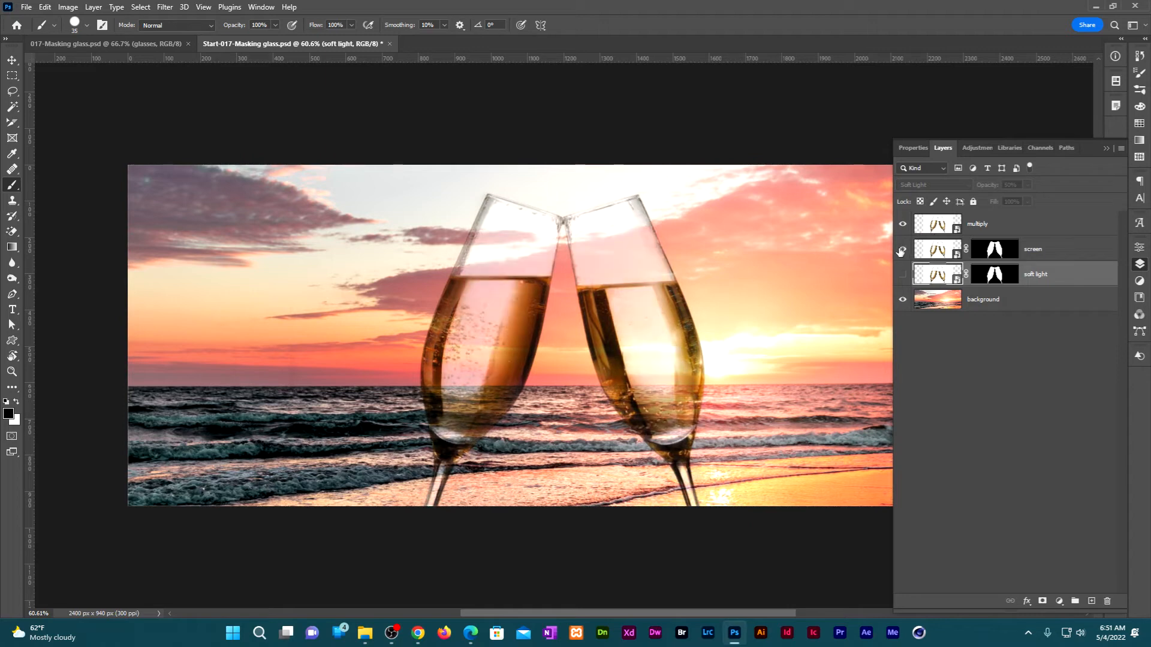
pyautogui.click(902, 275)
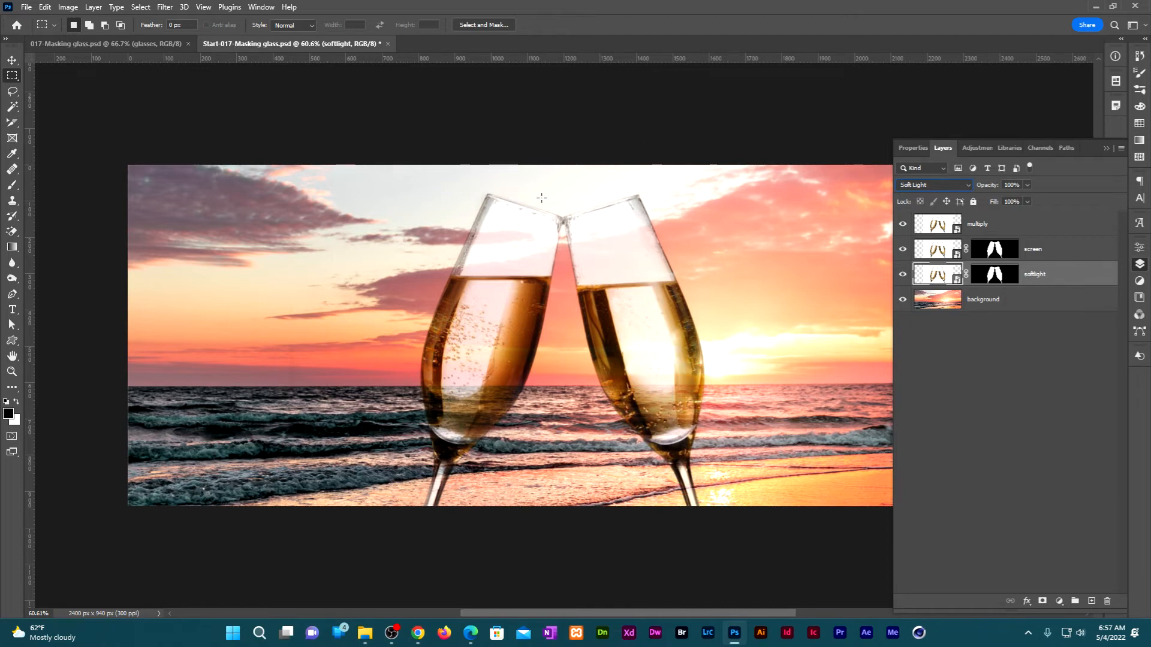
# Group the screen and softlight layers and name the group "knockout group"
pyautogui.click(1083, 252)
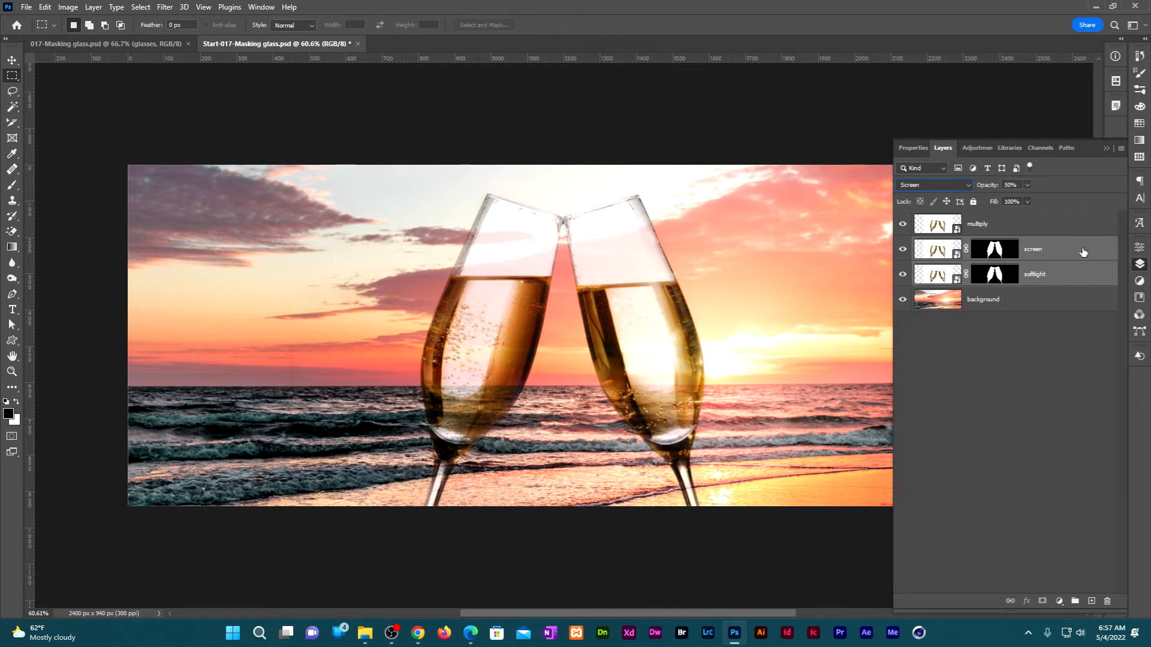
pyautogui.hotkey('ctrl', 'g')
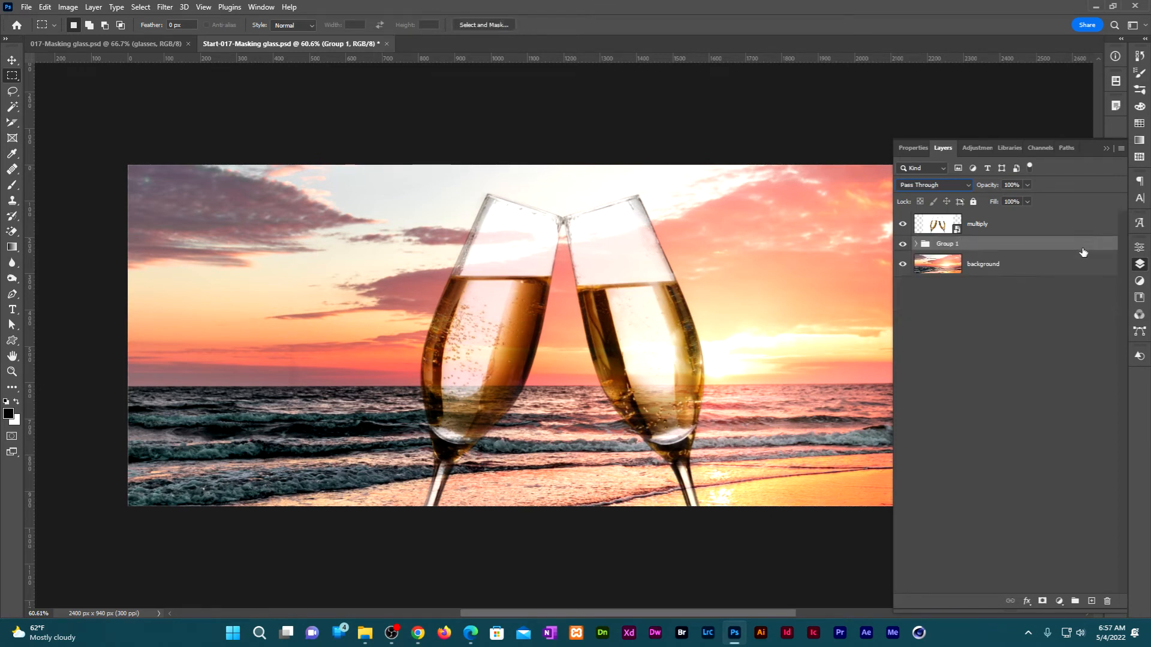
pyautogui.doubleClick(946, 244)
pyautogui.write('knockout group')
pyautogui.press('Return')
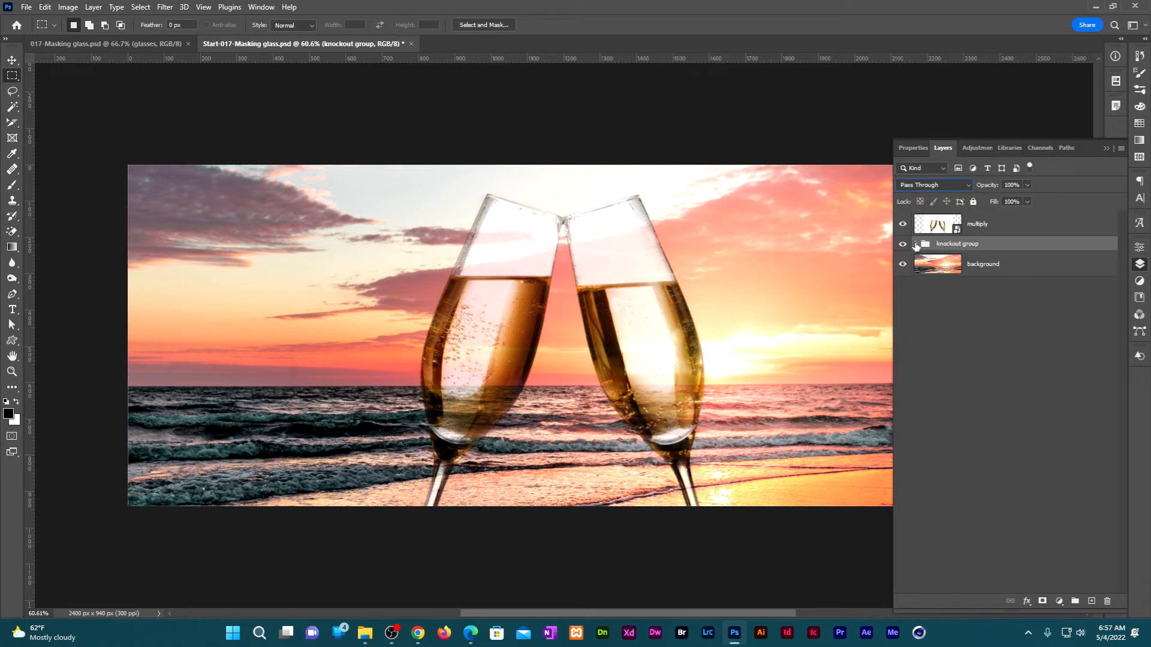
# Add a new layer named "knockout" above the screen layer inside the knockout group
pyautogui.click(915, 244)
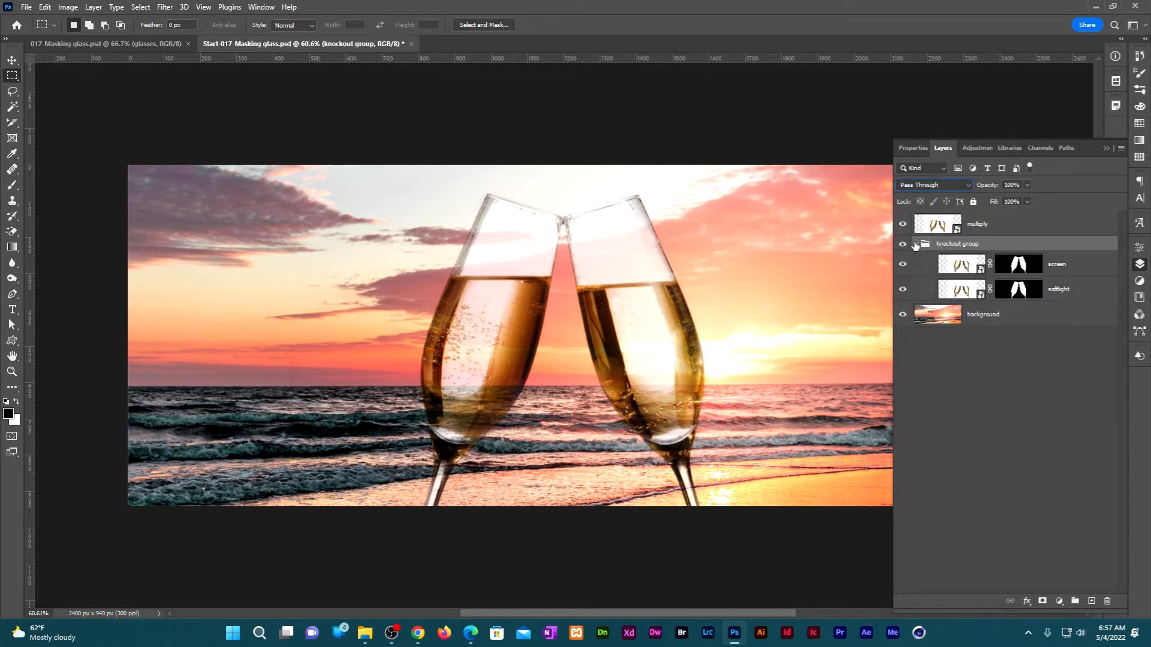
pyautogui.click(954, 272)
pyautogui.moveTo(954, 271); pyautogui.dragTo(957, 277)
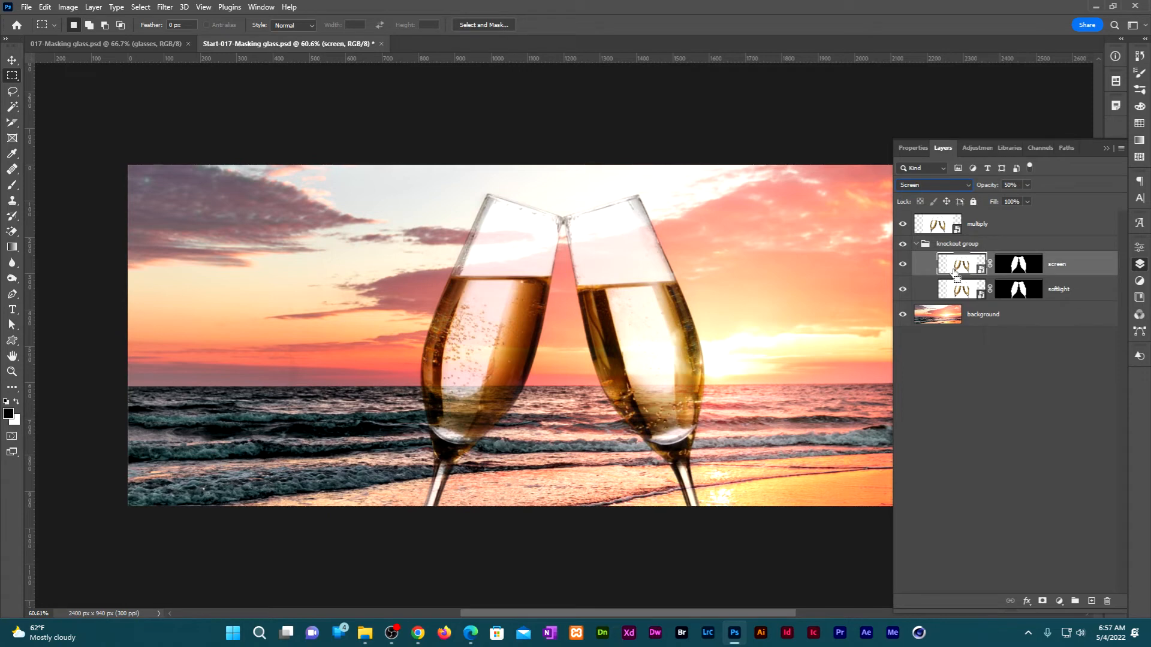
pyautogui.hotkey('ctrl', 'shift', 'n')
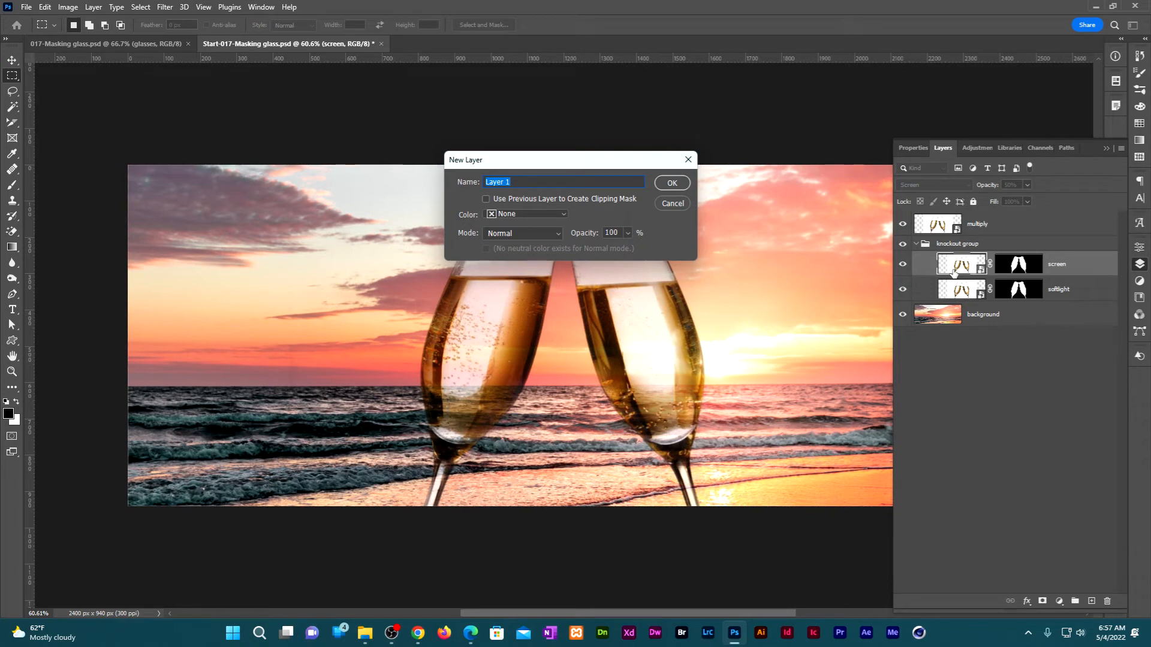
pyautogui.write('knockout')
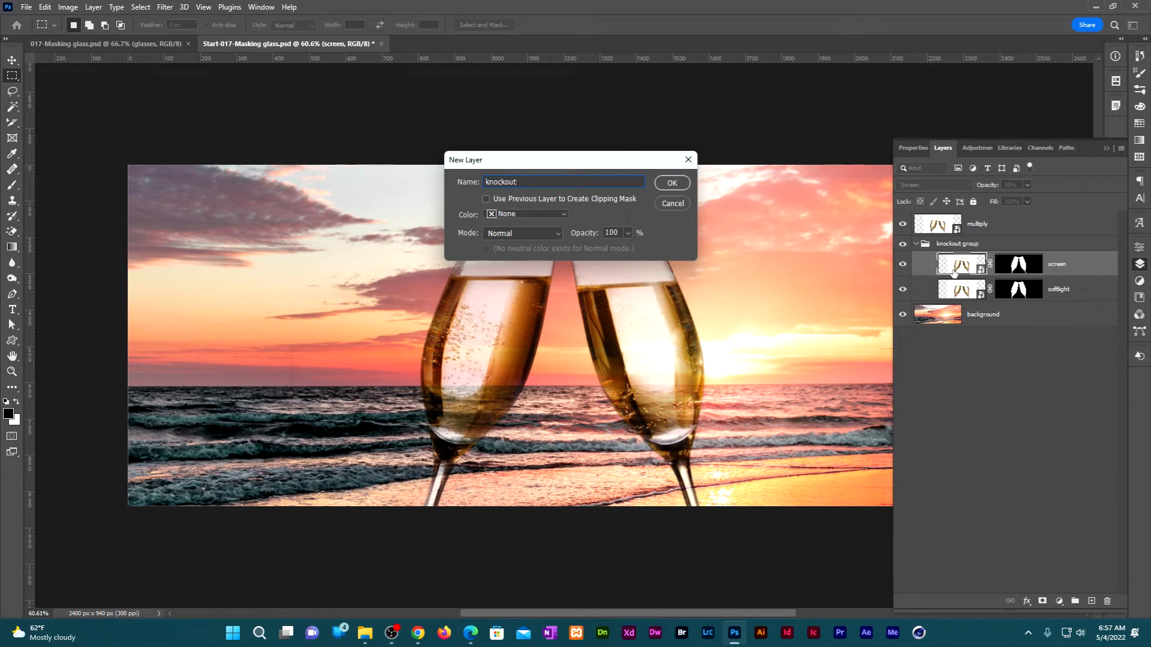
pyautogui.press('Return')
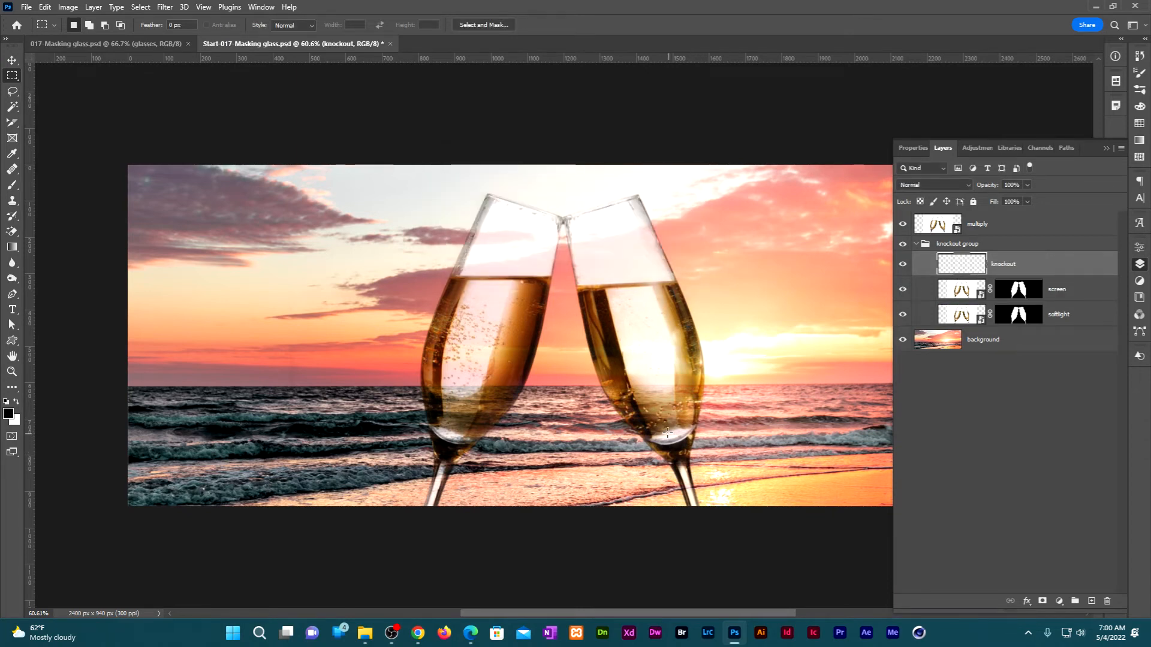
# Draw a black-to-transparent gradient on the knockout layer, from the champagne's surface a short way down, so black covers the area above
pyautogui.press('g')
pyautogui.click(112, 24)
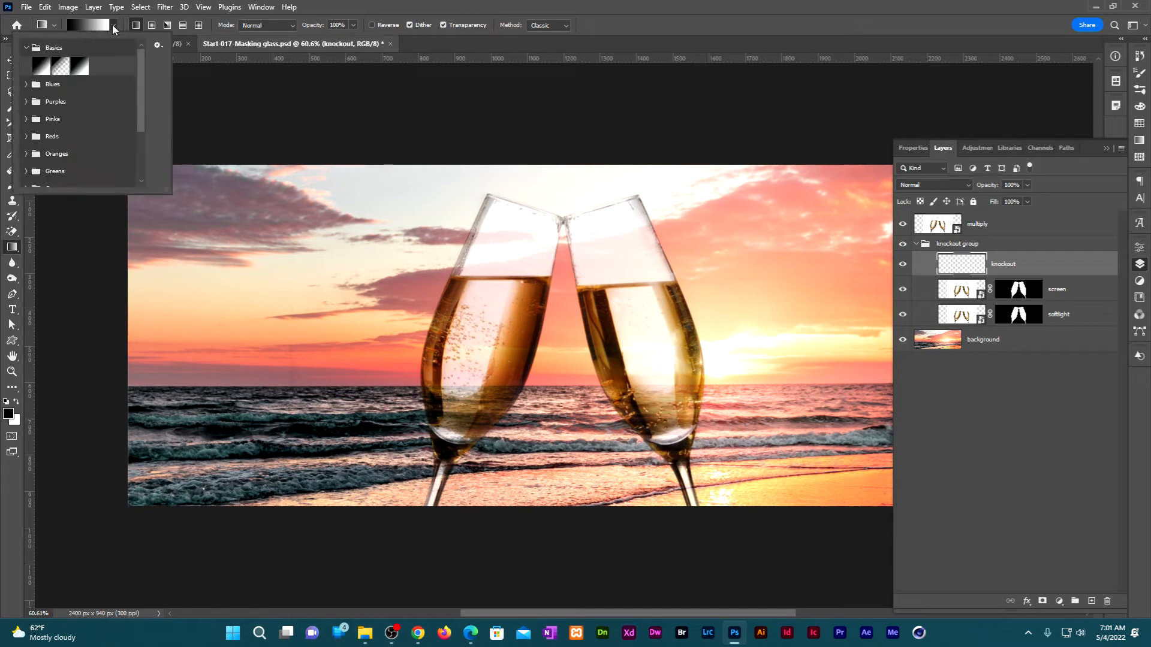
pyautogui.doubleClick(60, 64)
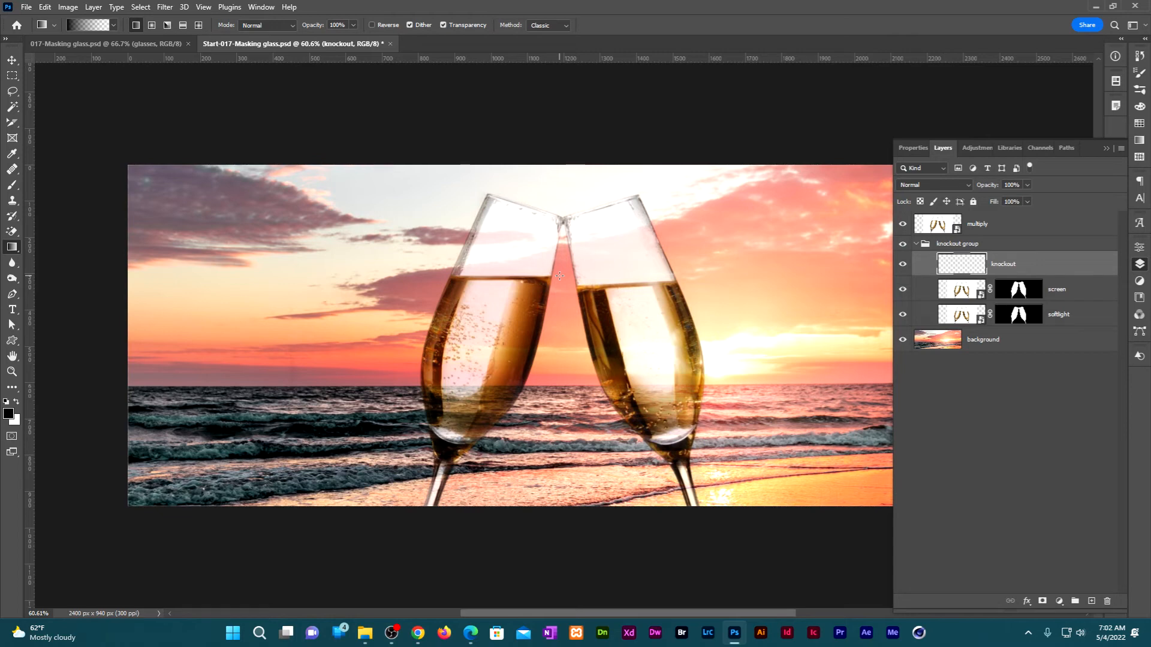
pyautogui.moveTo(560, 275); pyautogui.dragTo(564, 332)
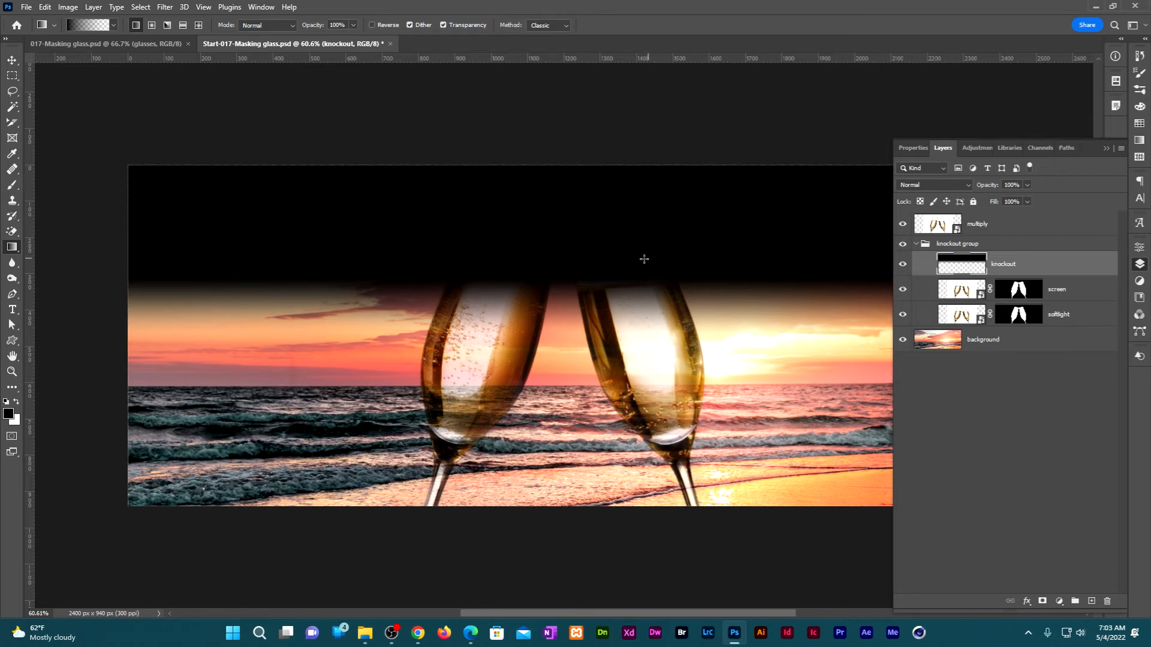
# Set the knockout layer's blending options to Shallow knockout with 0% fill opacity
pyautogui.doubleClick(1090, 271)
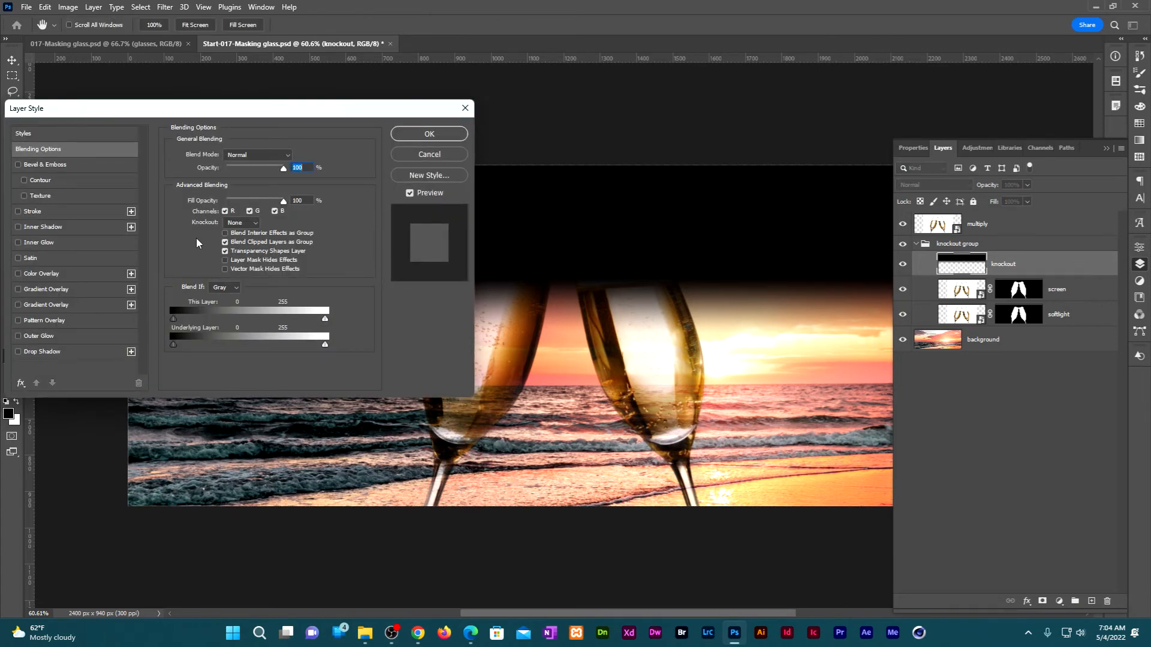
pyautogui.click(250, 224)
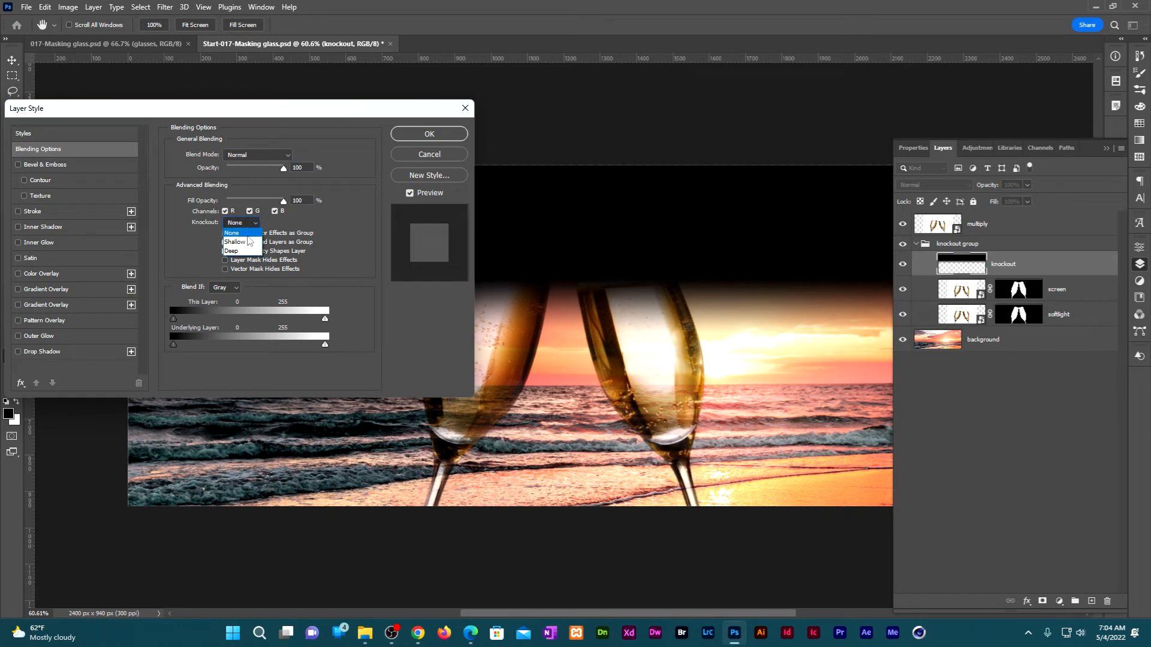
pyautogui.click(246, 242)
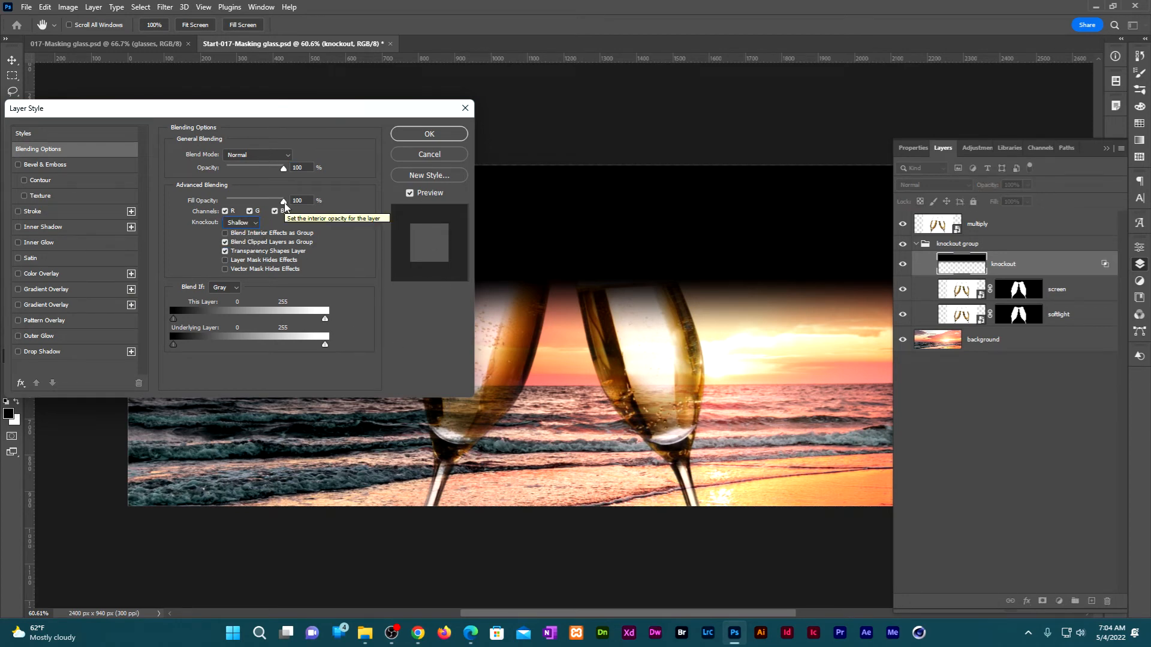
pyautogui.moveTo(285, 206); pyautogui.dragTo(211, 214)
pyautogui.click(430, 135)
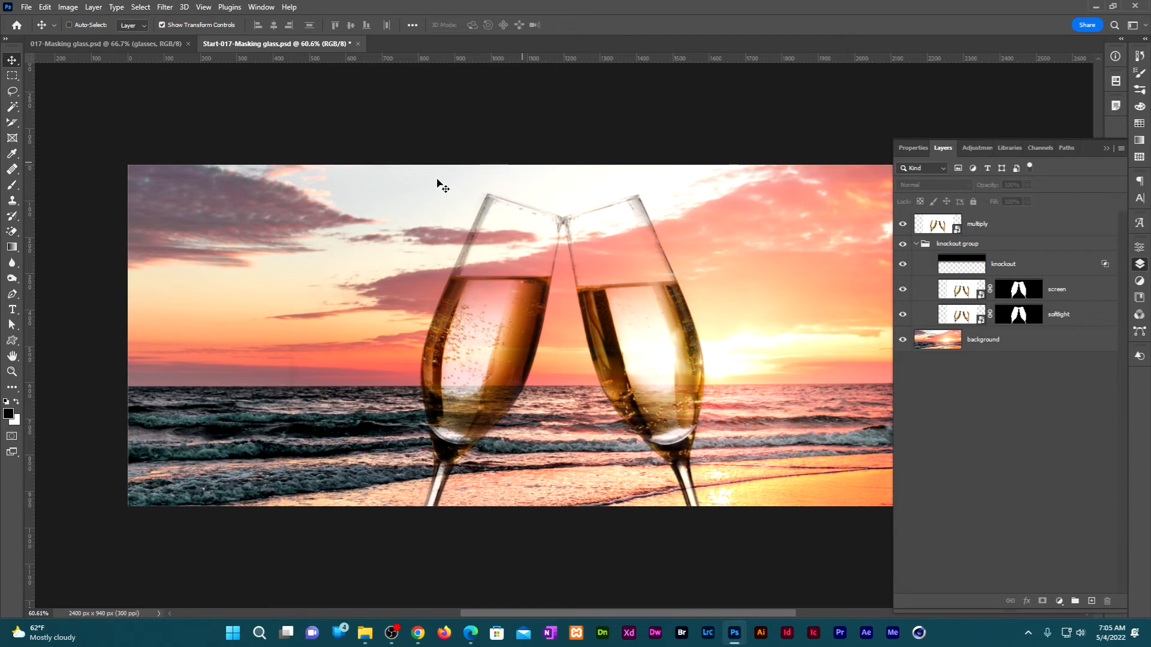
# Set up the Eraser with its hardness reduced to the minimum and make the knockout layer active
pyautogui.click(12, 231)
pyautogui.click(78, 233)
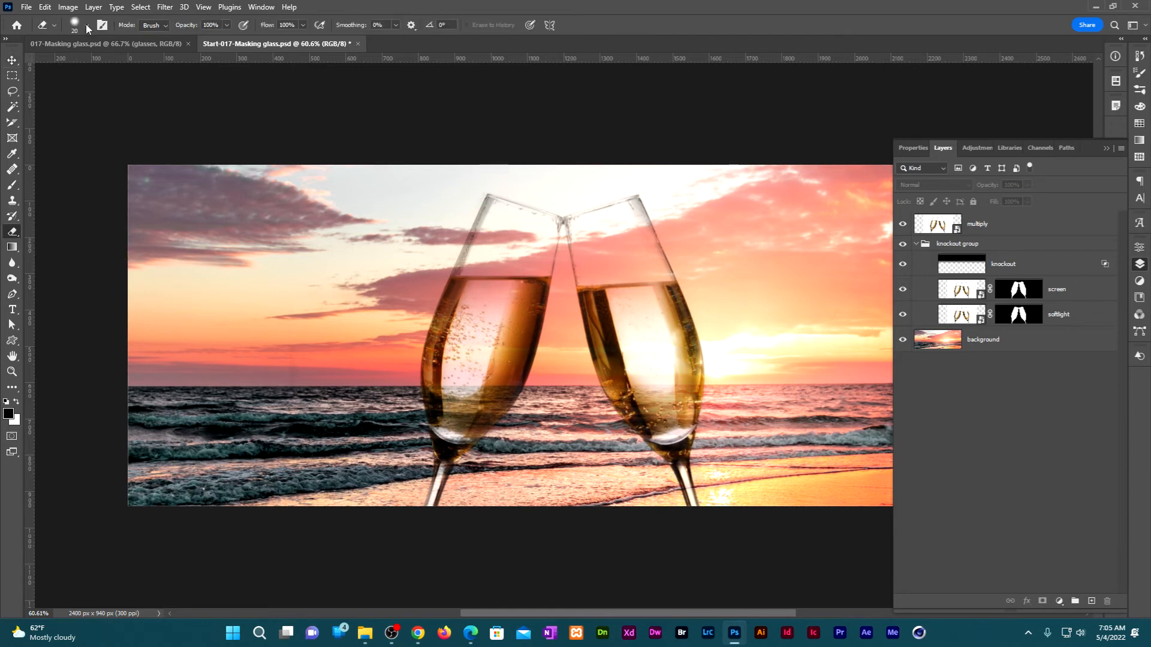
pyautogui.click(88, 28)
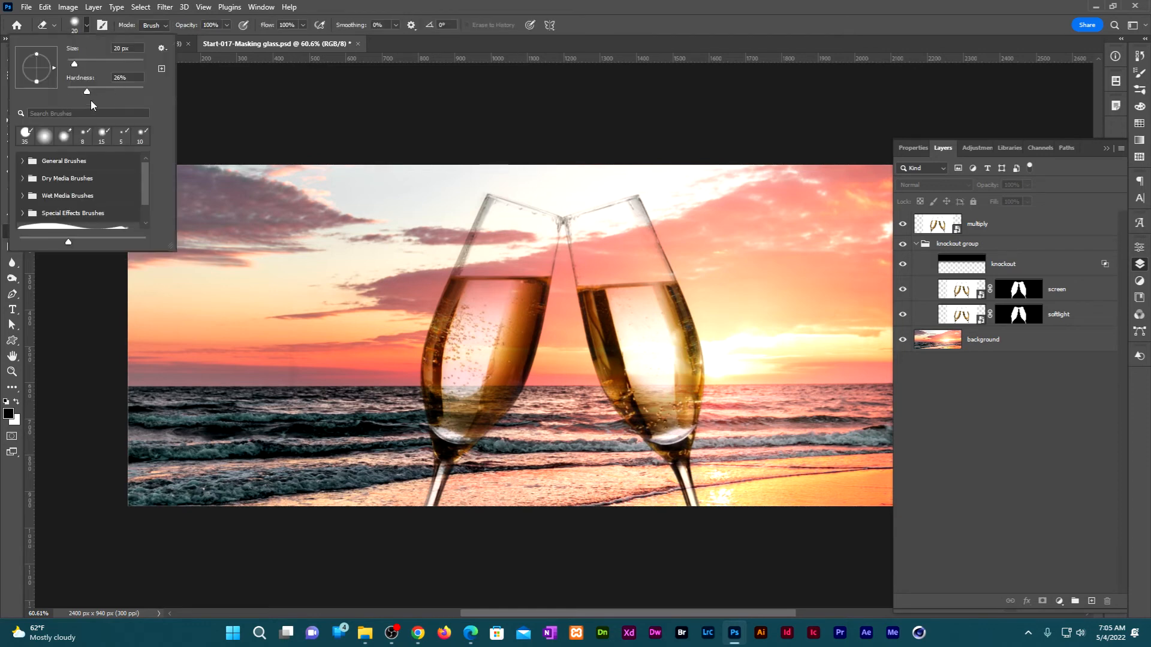
pyautogui.moveTo(89, 93); pyautogui.dragTo(51, 95)
pyautogui.click(1045, 265)
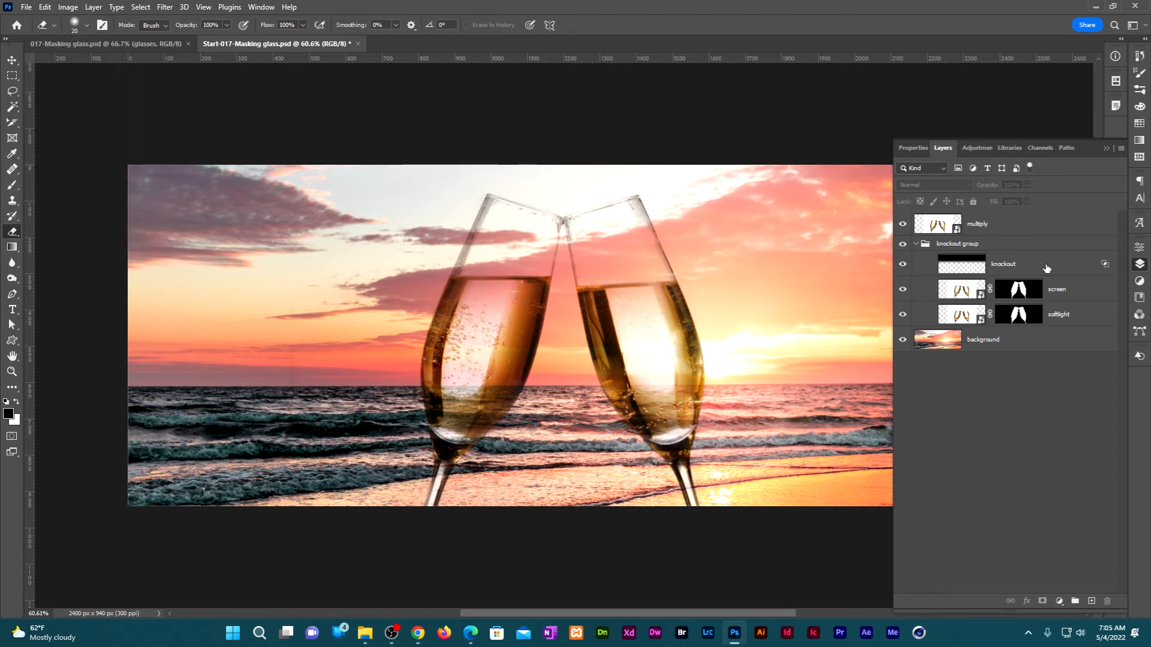
pyautogui.click(1047, 268)
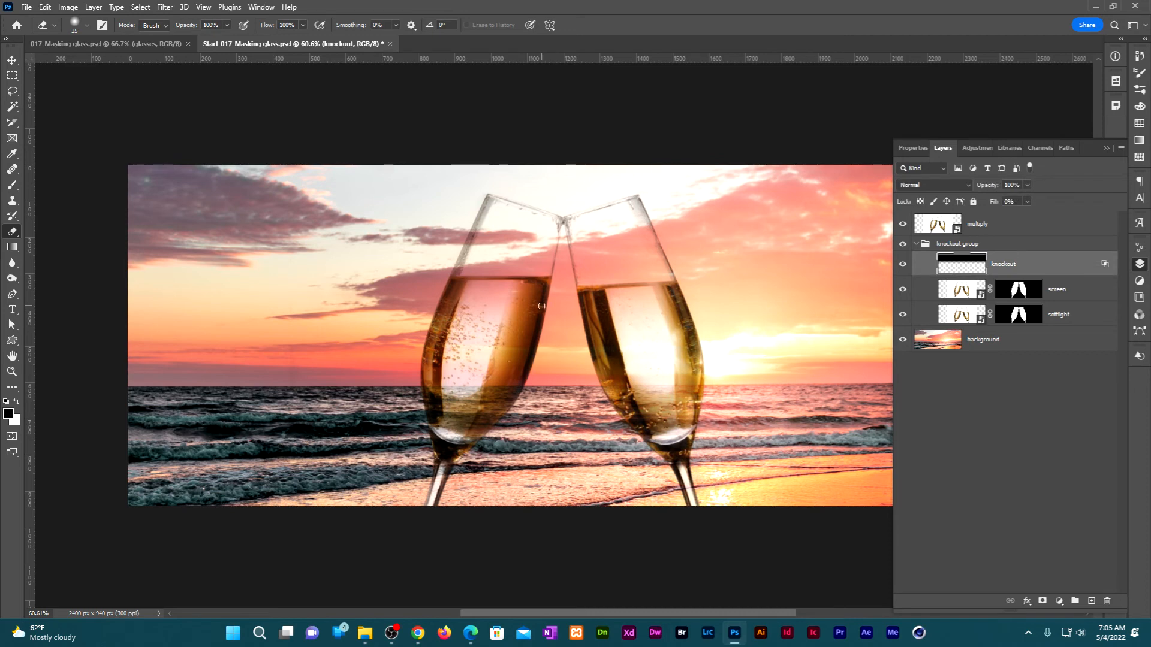
# Enlarge the Eraser to 150 px and erase the knockout layer over the upper part of the left glass to restore its reflection
pyautogui.press(']')
pyautogui.press(']')
pyautogui.press(']')
pyautogui.press(']')
pyautogui.press(']')
pyautogui.press(']')
pyautogui.press(']')
pyautogui.press(']')
pyautogui.press(']')
pyautogui.press(']')
pyautogui.moveTo(477, 279); pyautogui.dragTo(528, 187)
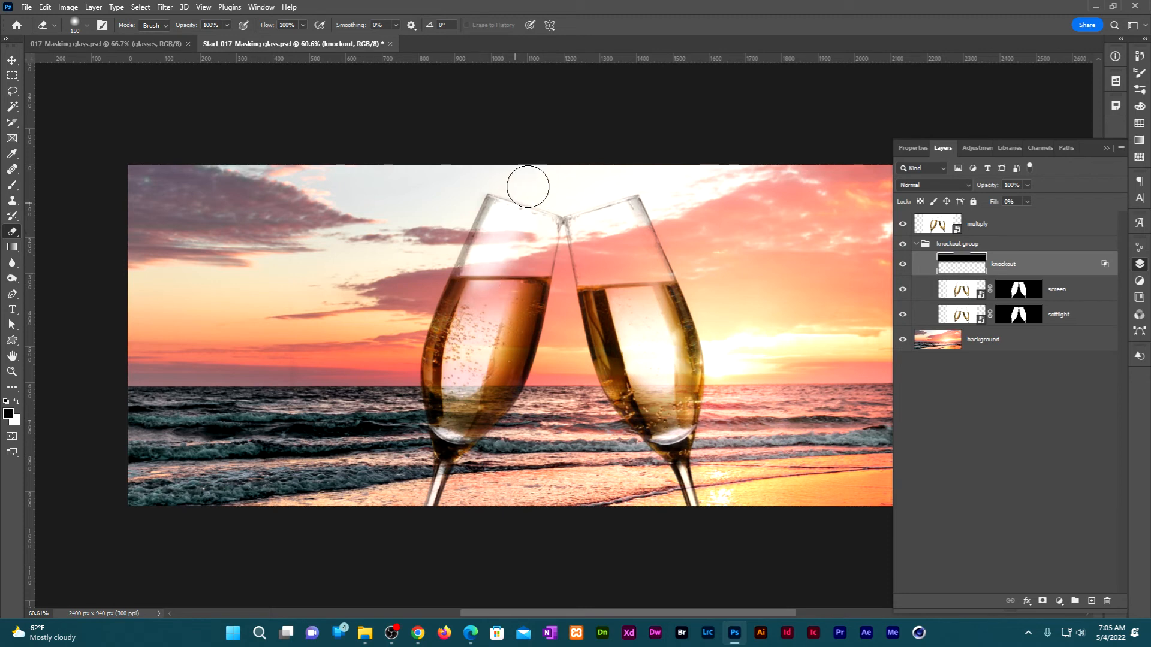
# Erase the knockout layer over the upper part of the right glass to restore its reflection
pyautogui.moveTo(667, 278); pyautogui.dragTo(618, 180)
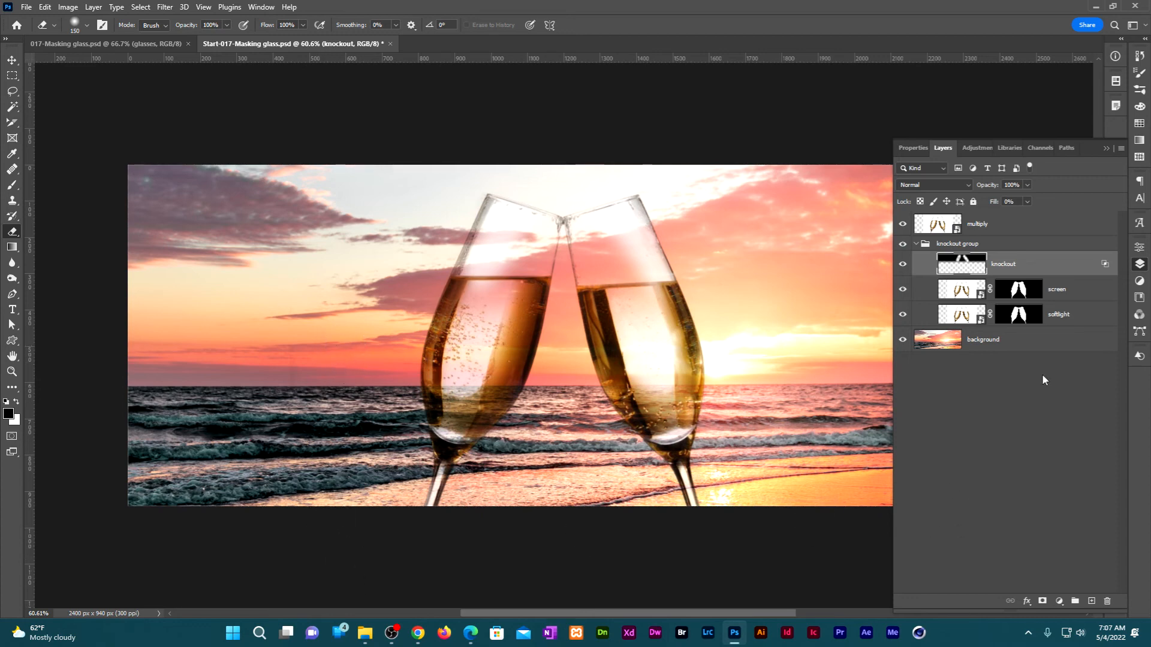
# Convert the background layer to a smart object and apply a Gaussian Blur to it as a smart filter
pyautogui.rightClick(1045, 342)
pyautogui.click(935, 276)
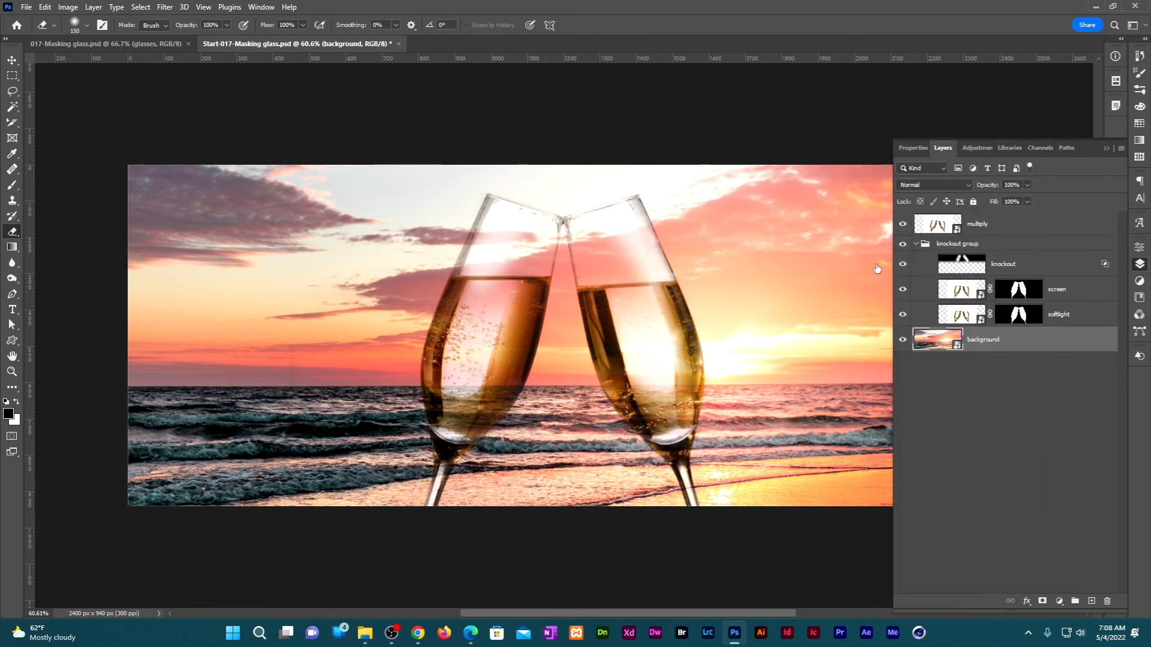
pyautogui.click(165, 6)
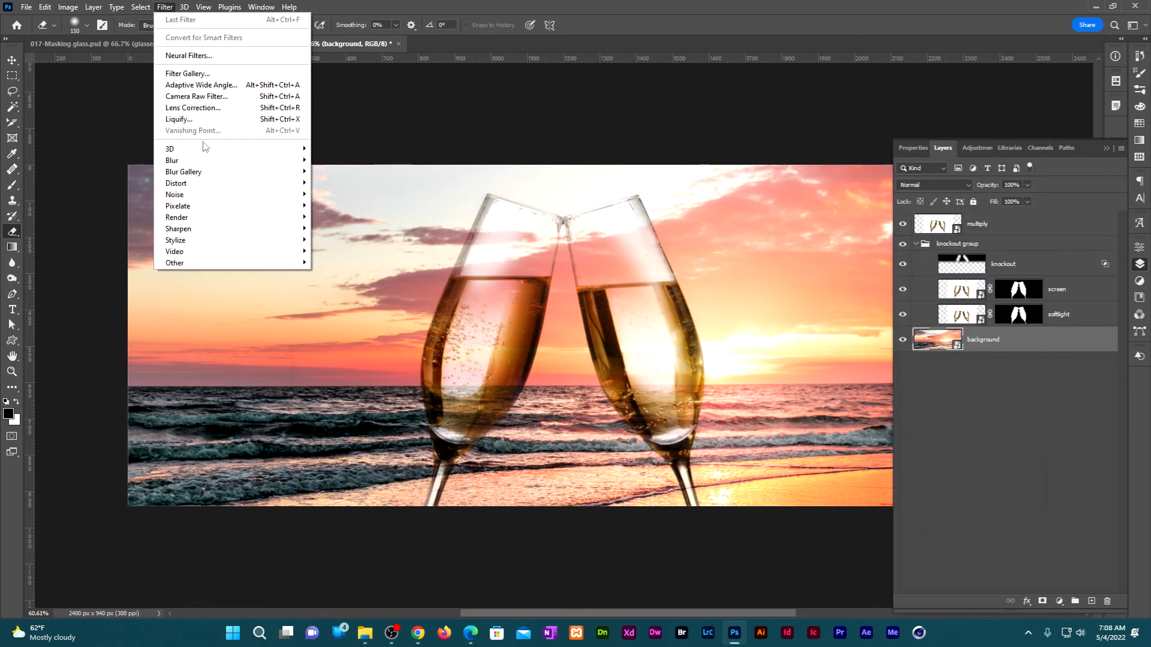
pyautogui.moveTo(214, 162)
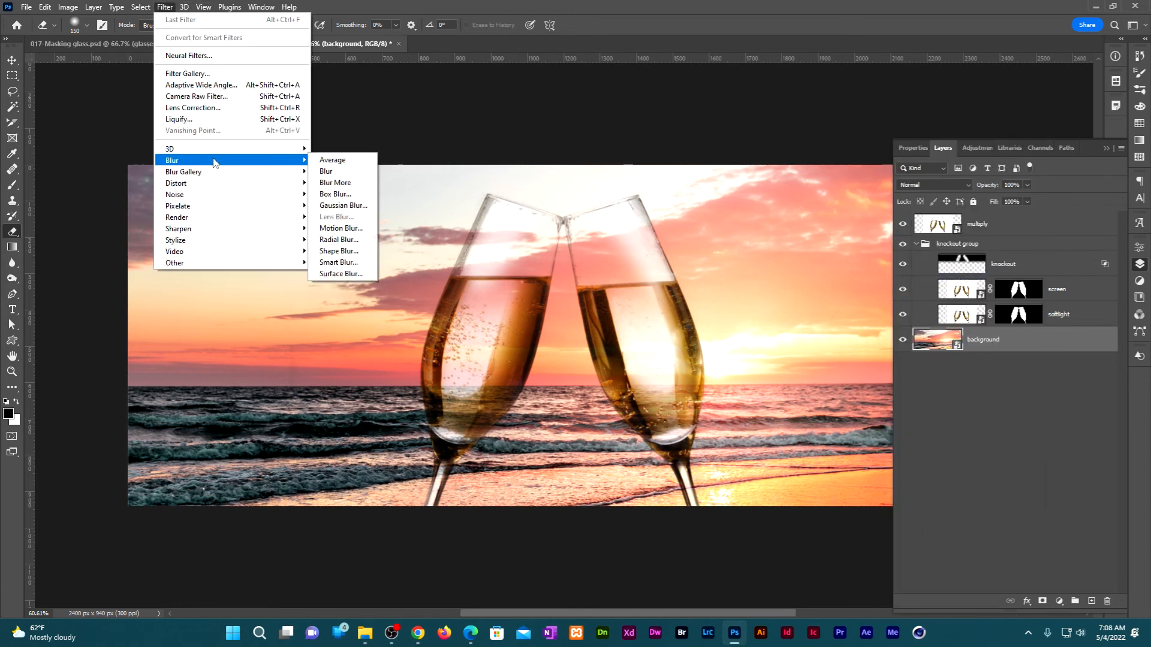
pyautogui.click(345, 206)
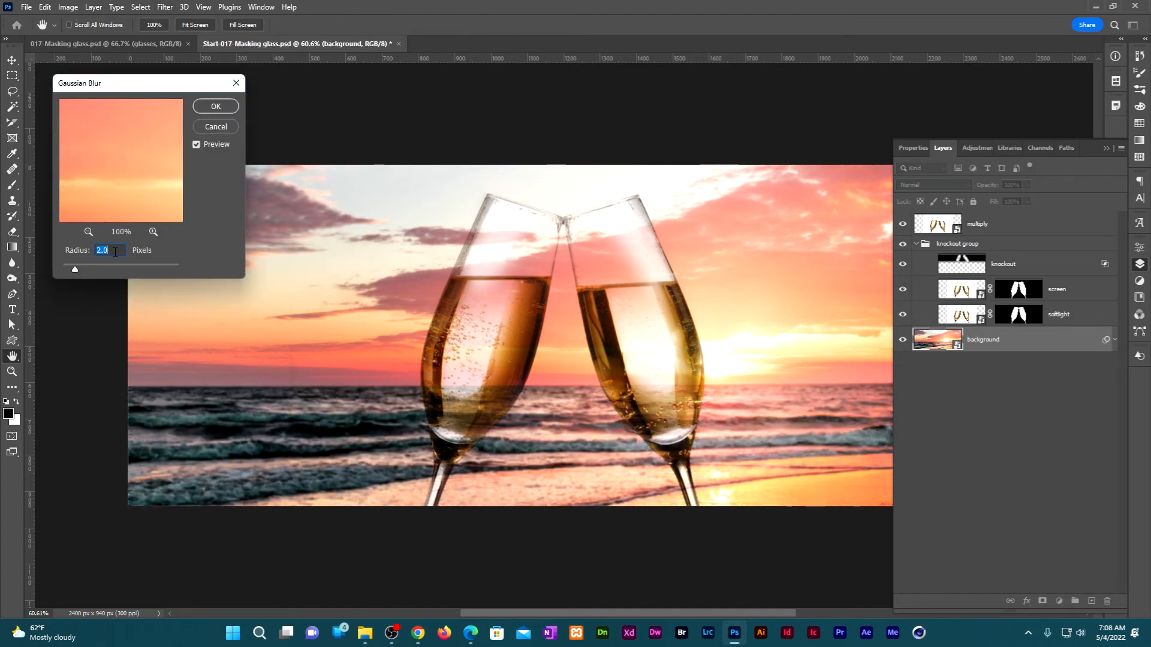
pyautogui.press('Return')
pyautogui.press('e')
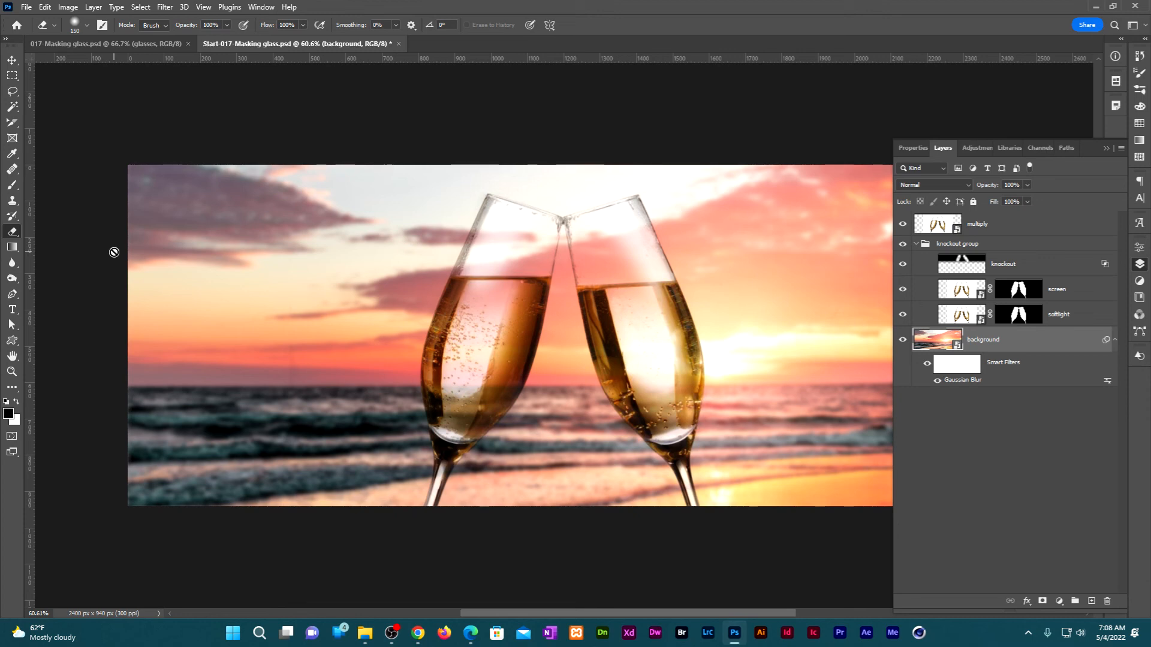
# Set the Gradient tool to the black-to-white Basics preset and make the background layer's smart filter mask active
pyautogui.press('g')
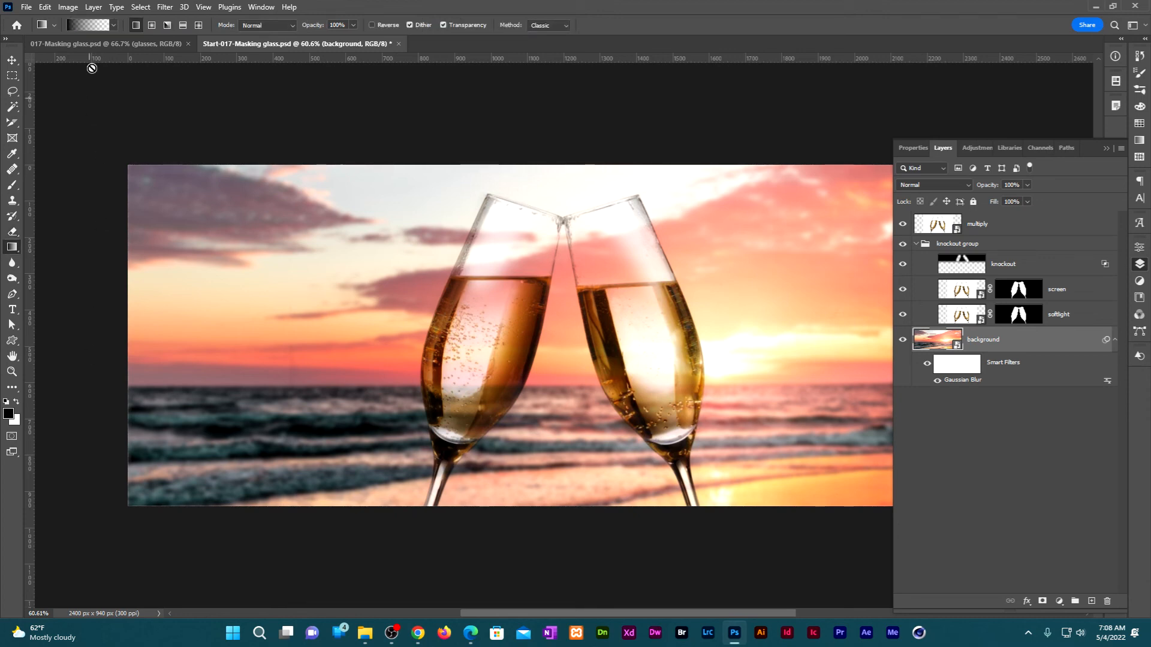
pyautogui.click(113, 25)
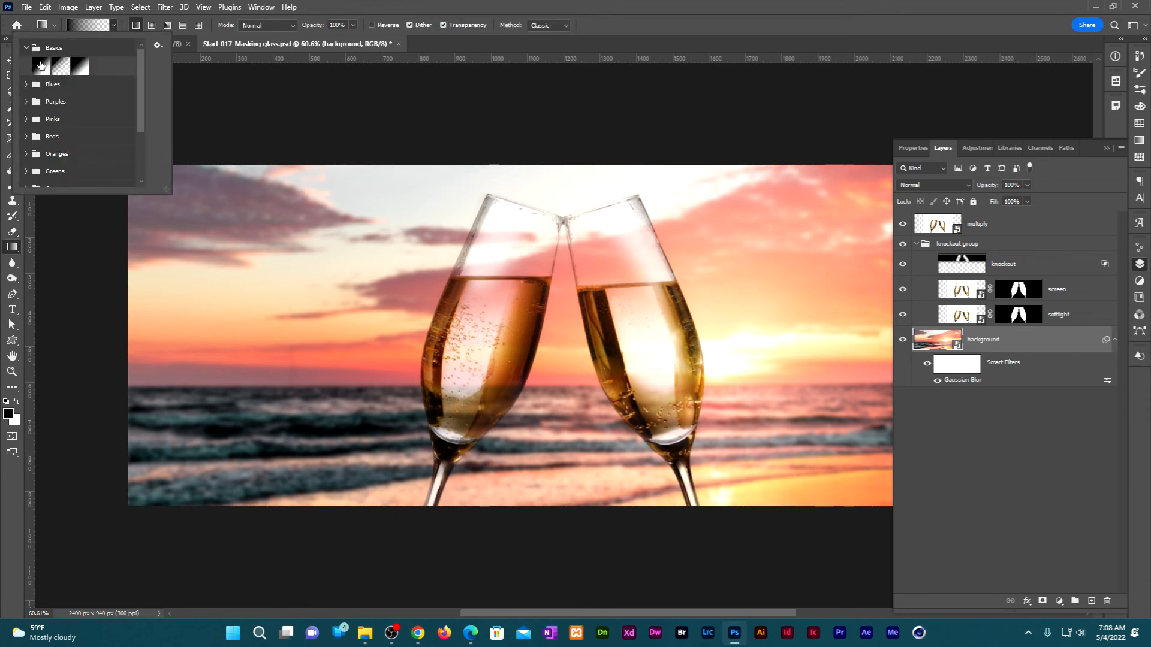
pyautogui.doubleClick(41, 65)
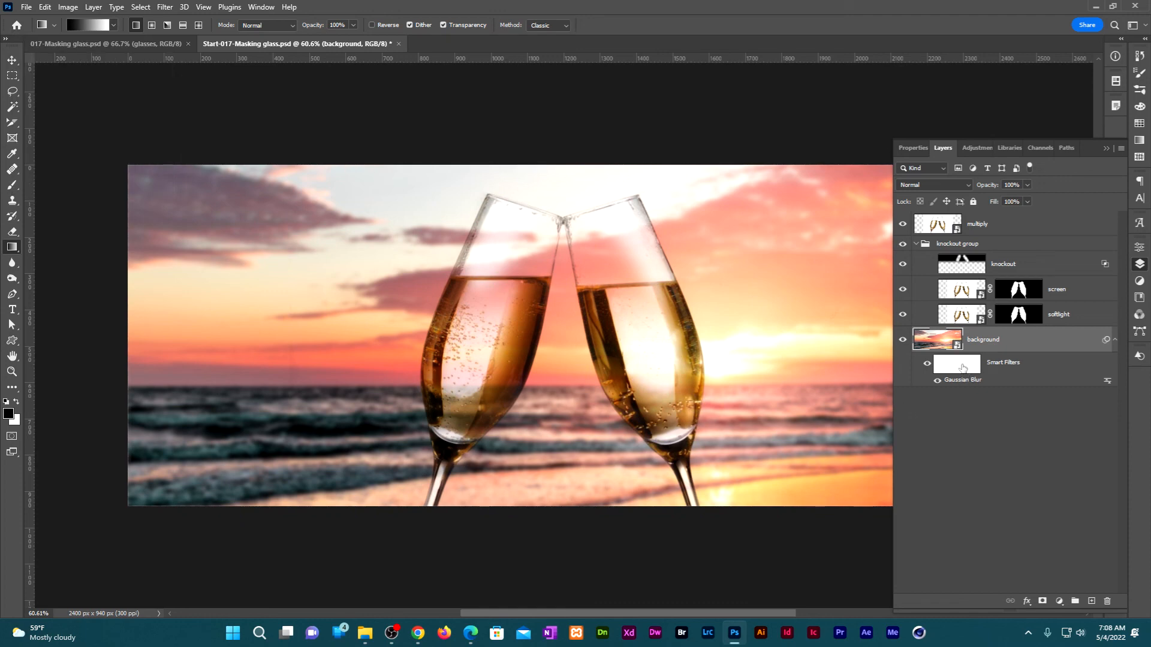
pyautogui.click(963, 367)
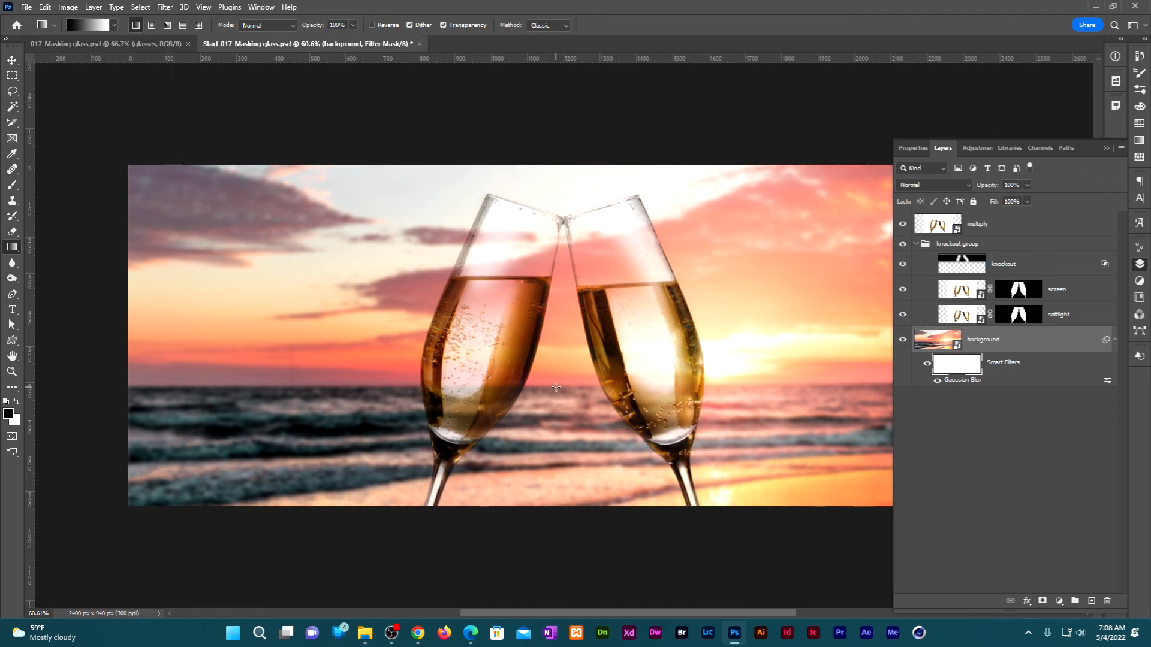